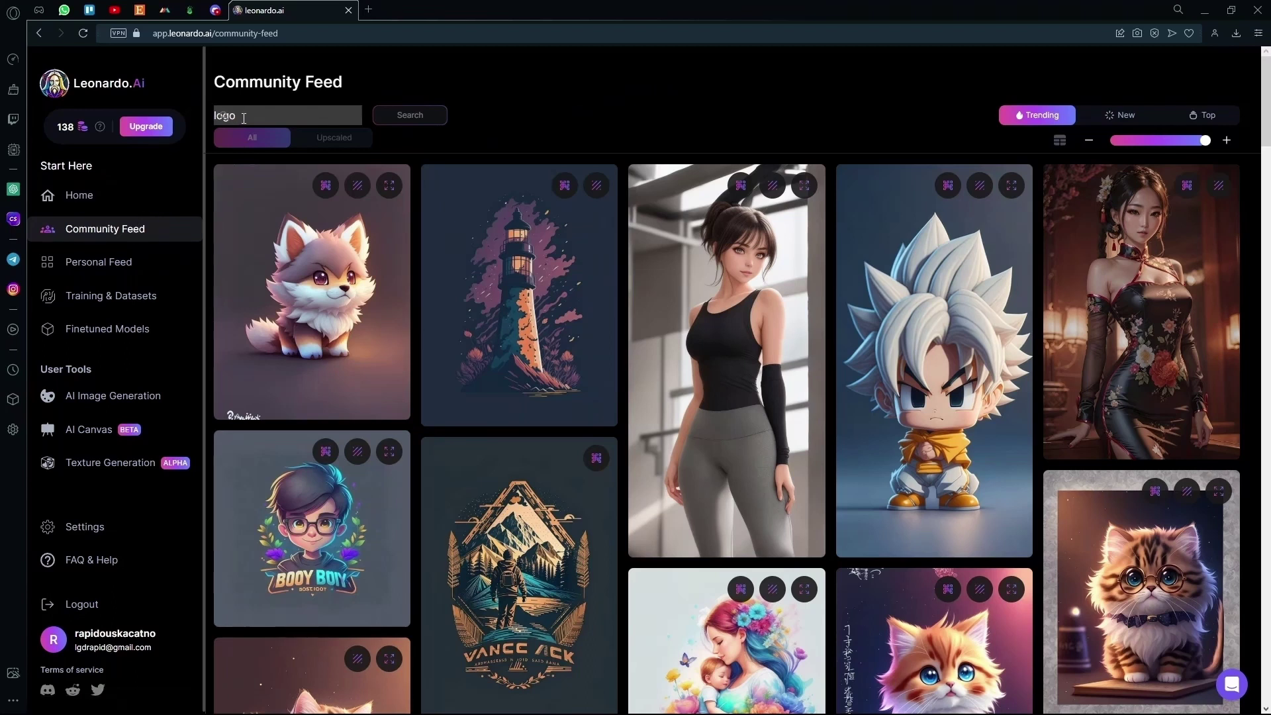
# Browse the Community Feed's 'logo' search results, scrolling down through the image grid.
pyautogui.click(243, 117)
pyautogui.scroll(-15, 403, 227)
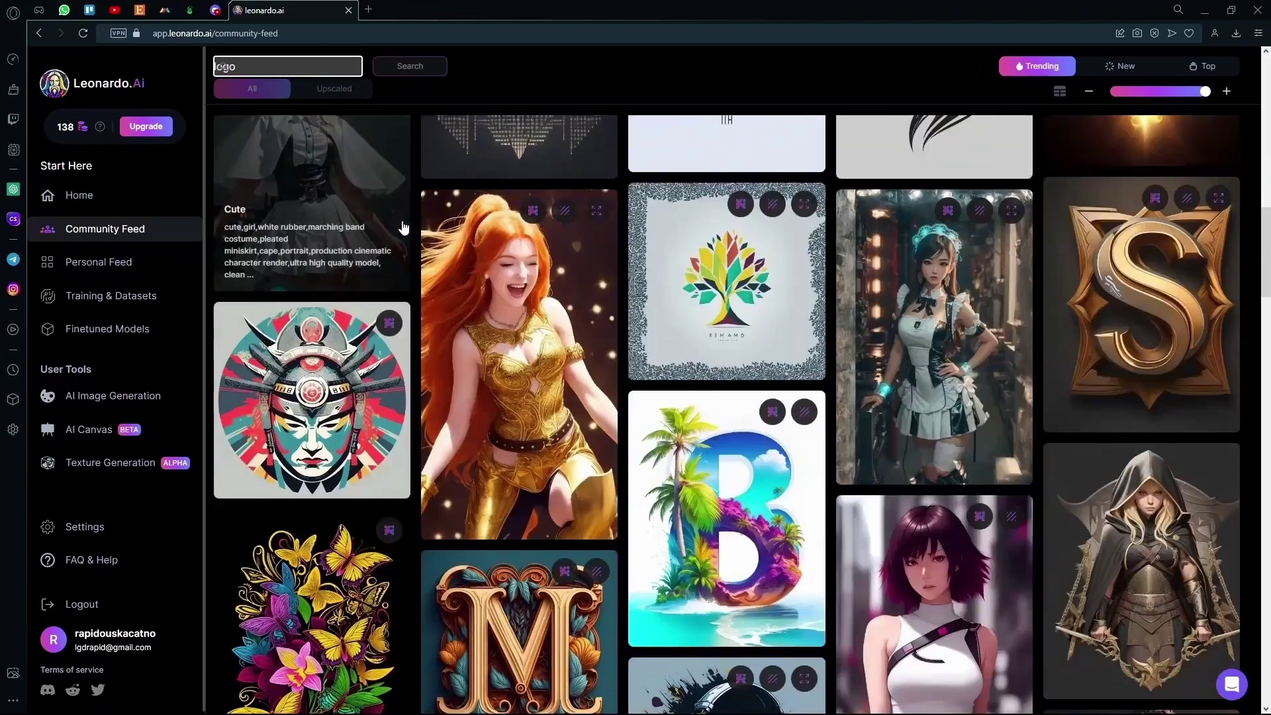
pyautogui.scroll(3, 406, 224)
pyautogui.scroll(-5, 457, 259)
pyautogui.scroll(-10, 484, 275)
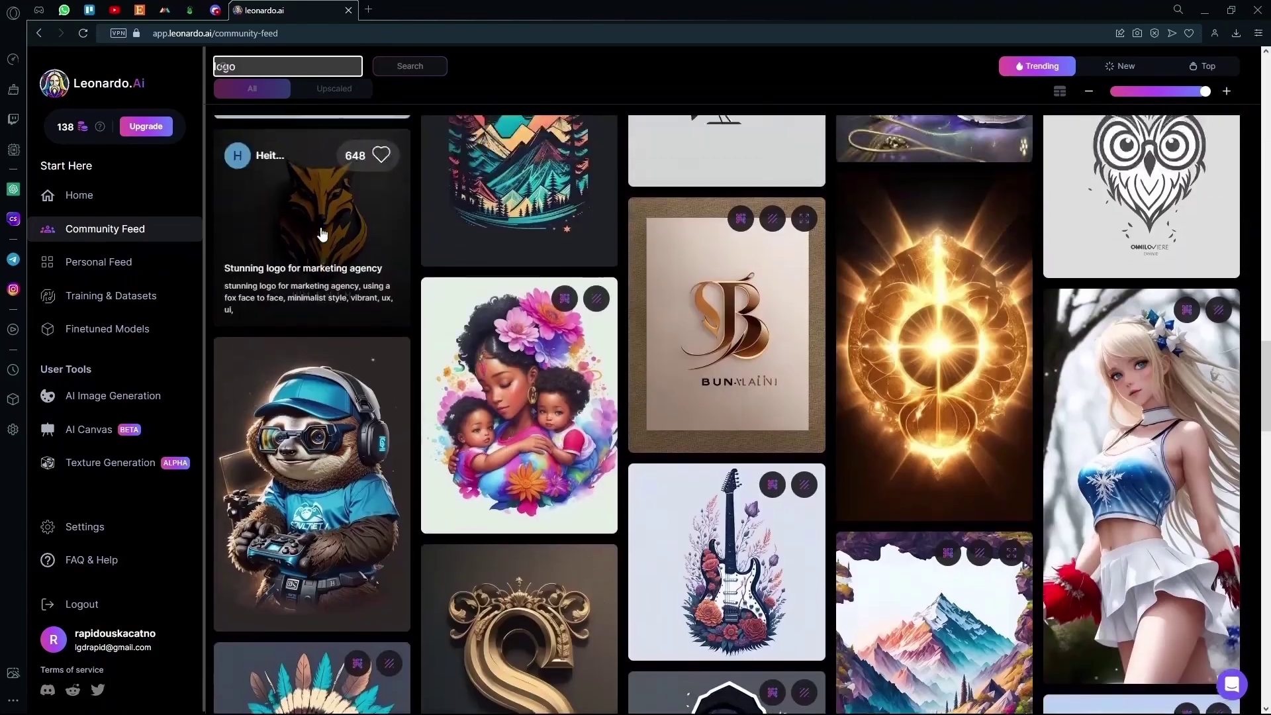
# Open the fox marketing-agency logo's details and select its prompt text.
pyautogui.click(323, 235)
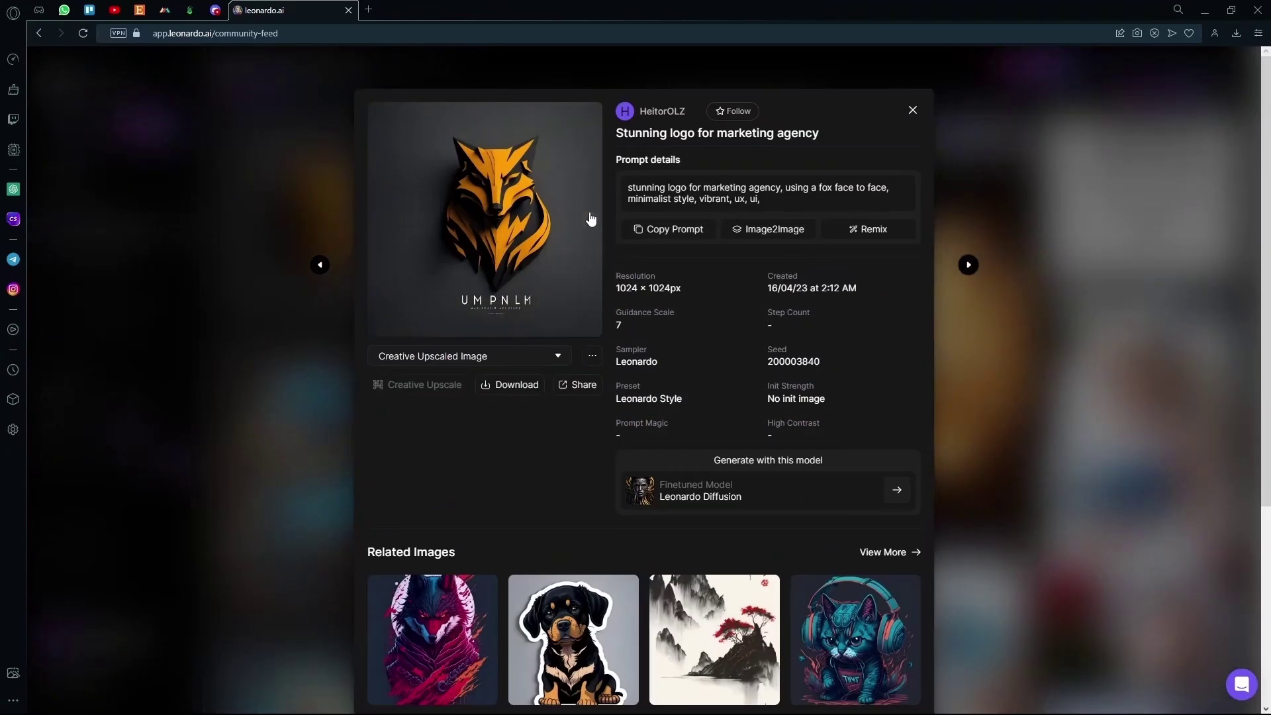
pyautogui.moveTo(645, 192); pyautogui.dragTo(762, 200)
pyautogui.click(736, 201)
# Reuse the fox logo's prompt and change 'marketing' to 'clothing'.
pyautogui.click(740, 230)
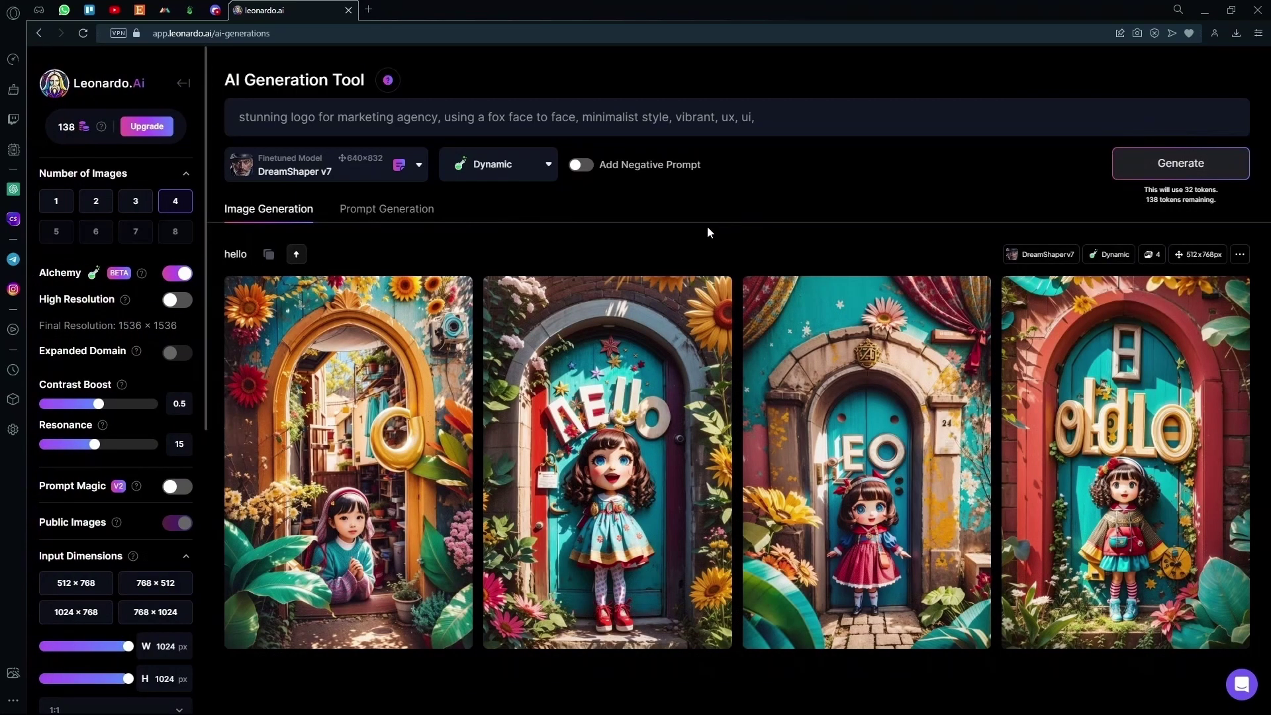
pyautogui.moveTo(240, 117); pyautogui.dragTo(455, 117)
pyautogui.click(340, 117)
pyautogui.moveTo(575, 117); pyautogui.dragTo(627, 122)
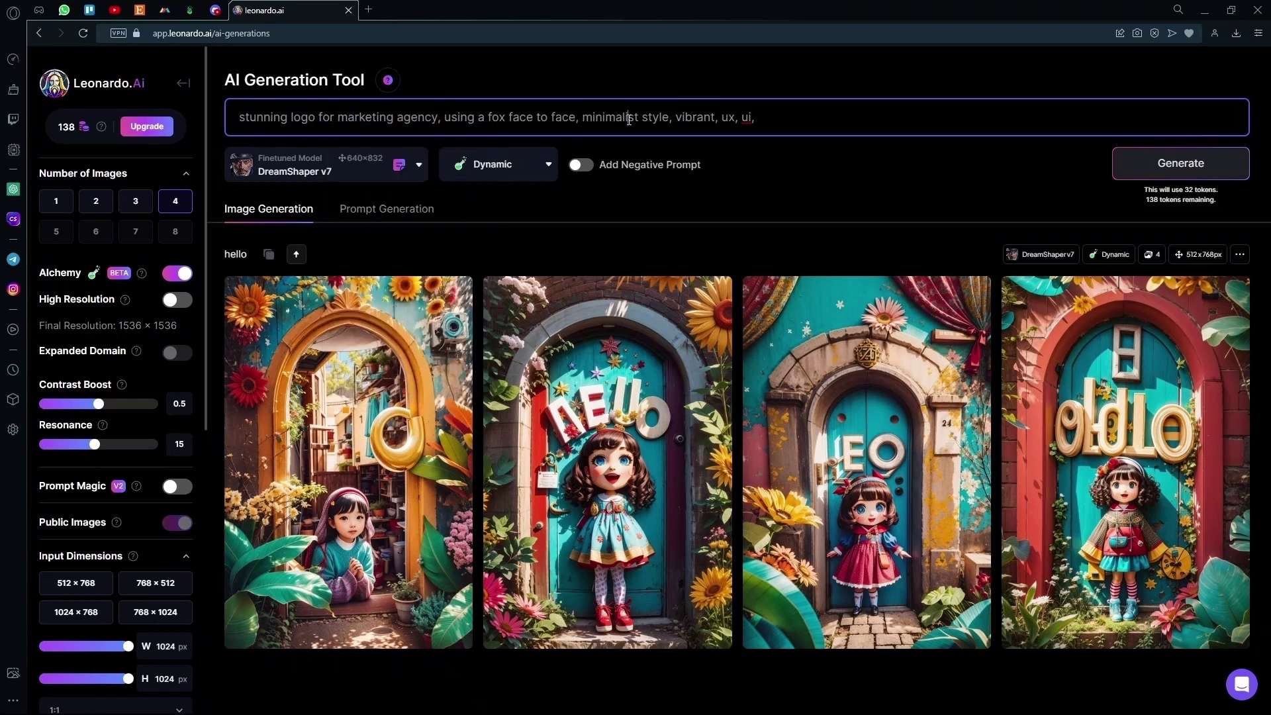
pyautogui.doubleClick(628, 119)
pyautogui.click(366, 119)
pyautogui.moveTo(337, 120); pyautogui.dragTo(396, 125)
pyautogui.write('clothing')
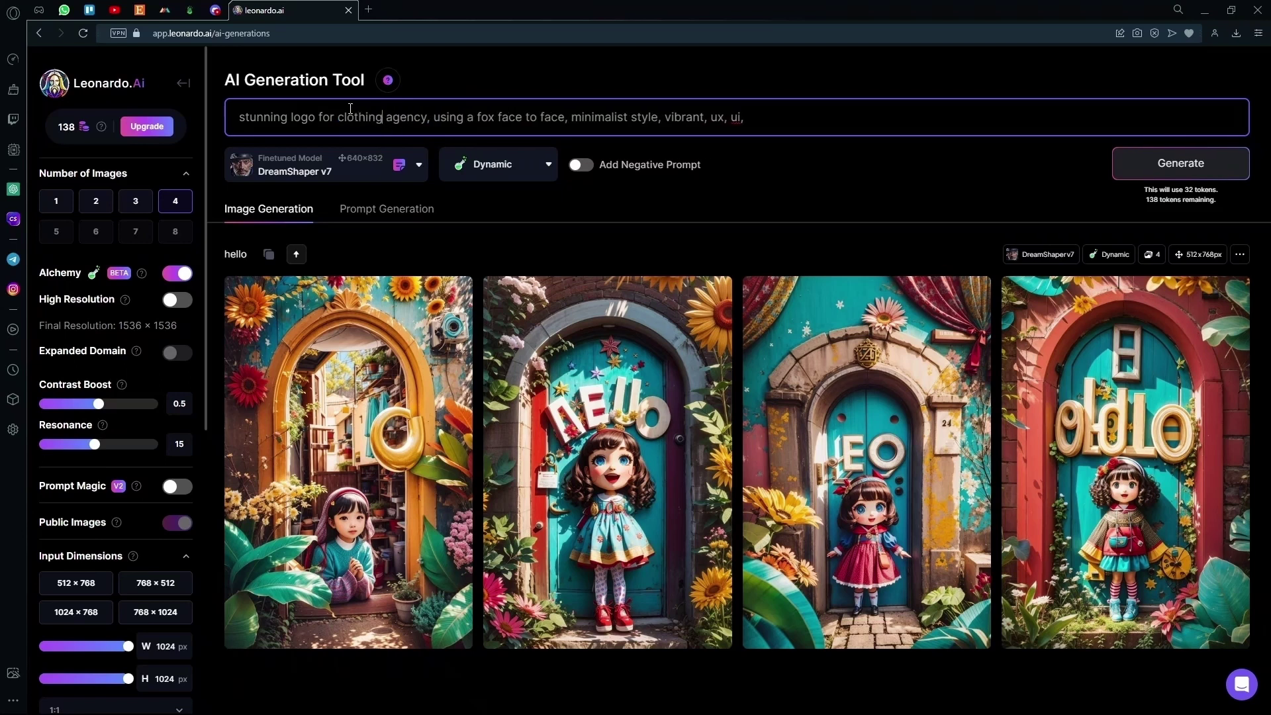
# Replace 'fox' with 'deer' in the prompt and select 'minimalist' for replacement.
pyautogui.doubleClick(493, 121)
pyautogui.click(496, 121)
pyautogui.doubleClick(495, 121)
pyautogui.click(495, 121)
pyautogui.doubleClick(490, 121)
pyautogui.write('odd')
pyautogui.write('eer')
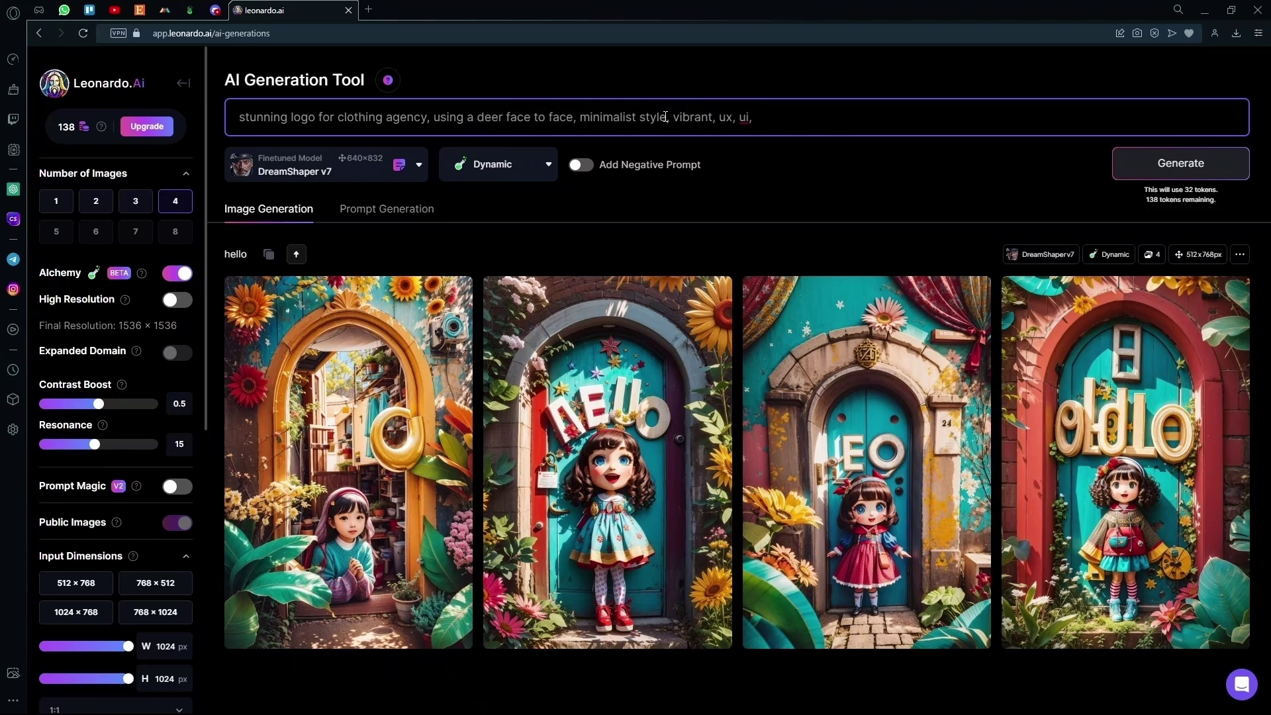
pyautogui.moveTo(640, 121); pyautogui.dragTo(580, 121)
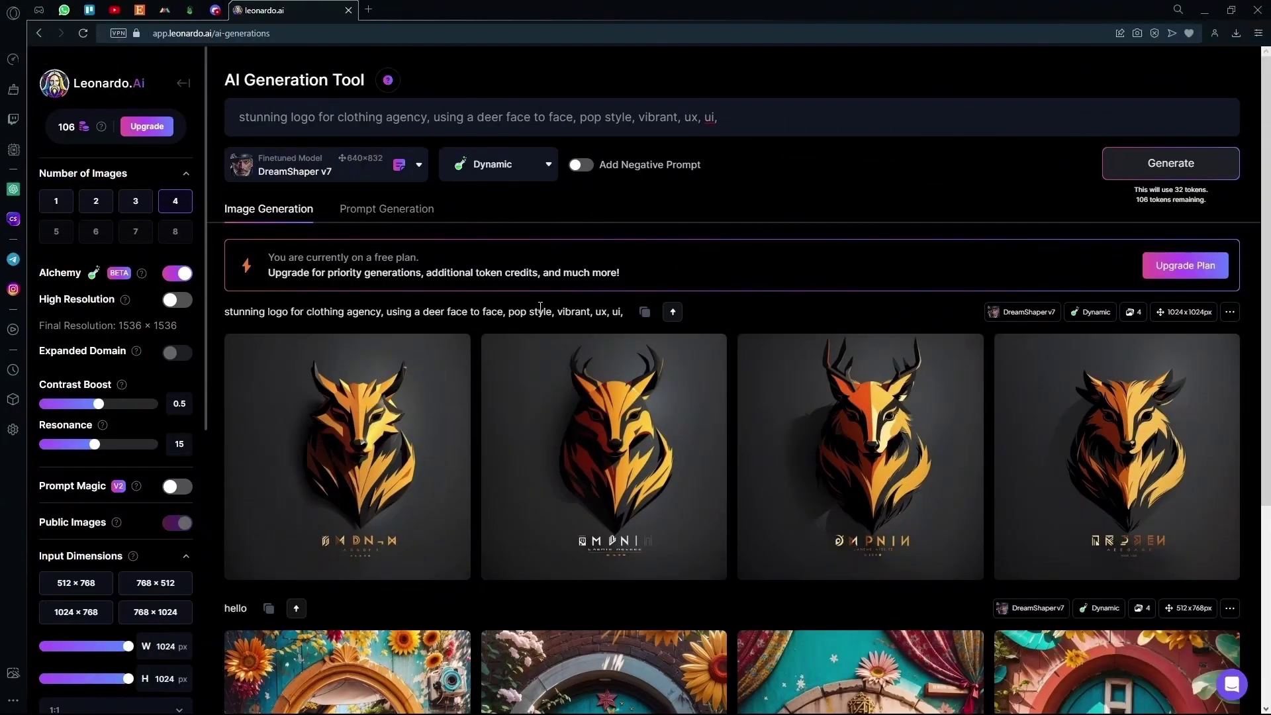
pyautogui.click(567, 386)
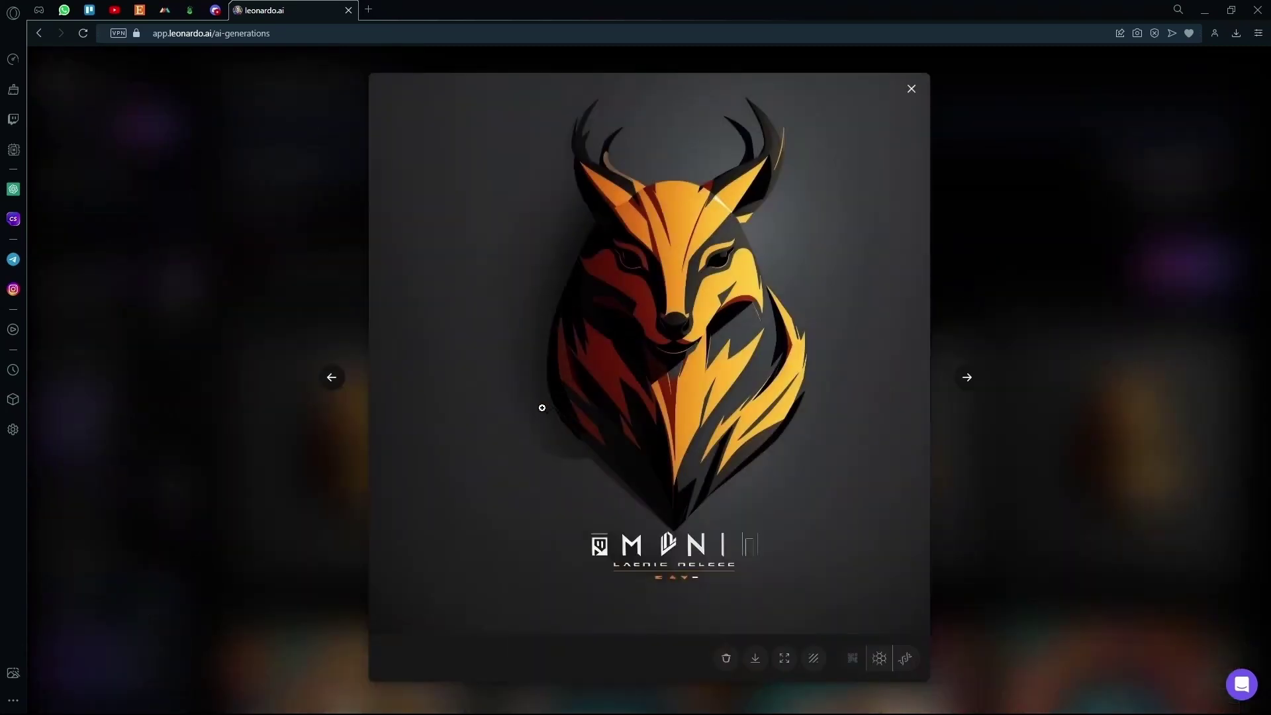
pyautogui.click(1090, 269)
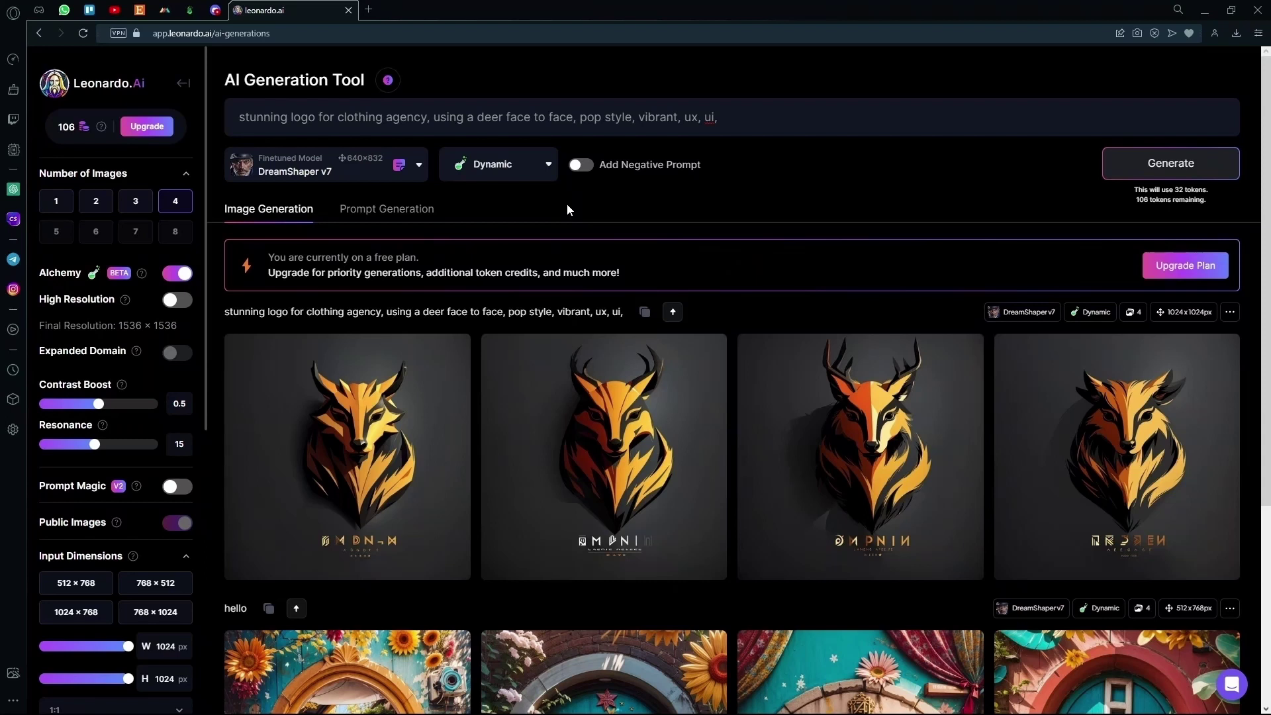
# Return to the community 'logo' results and open the ornate letter M logo.
pyautogui.click(41, 33)
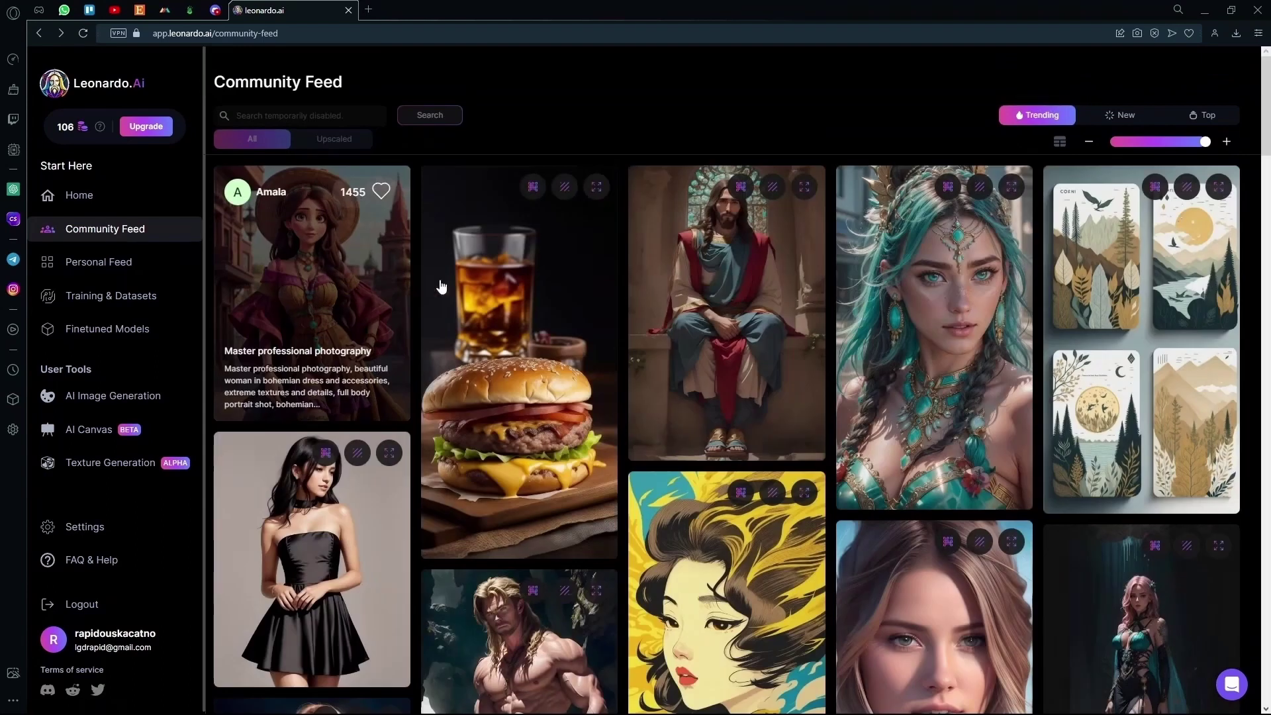
pyautogui.moveTo(700, 317)
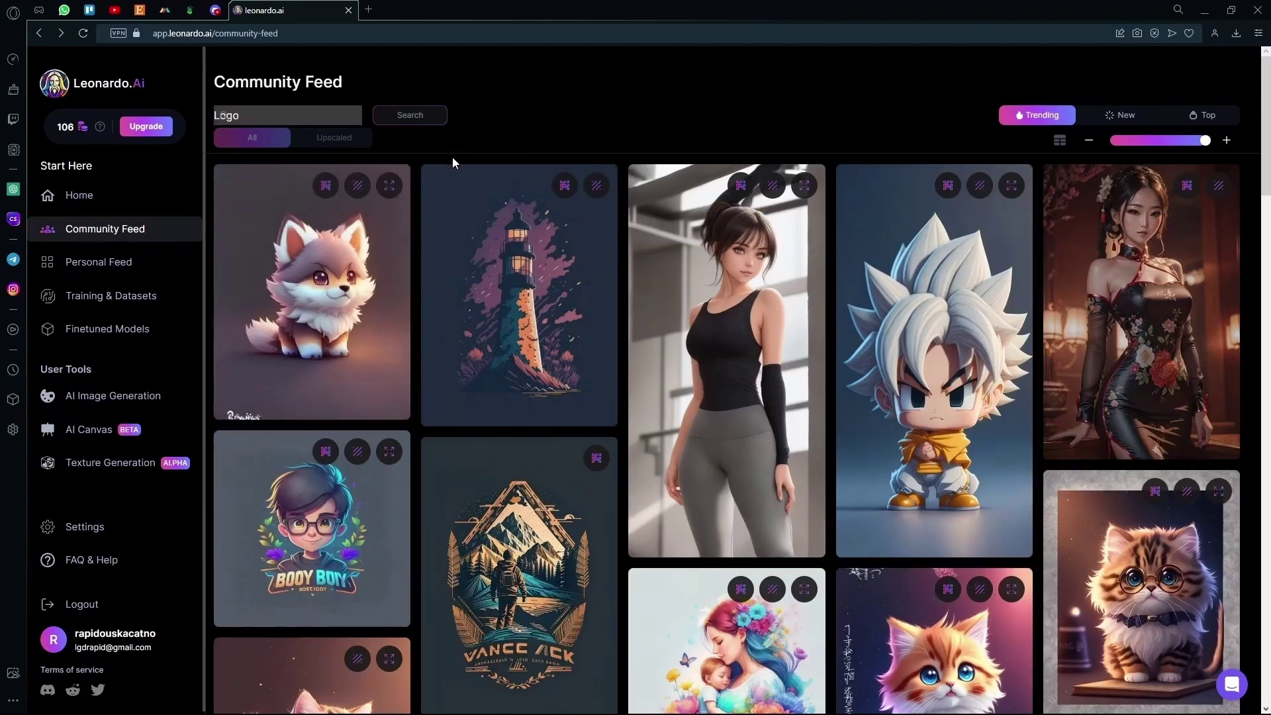
pyautogui.scroll(-15, 475, 177)
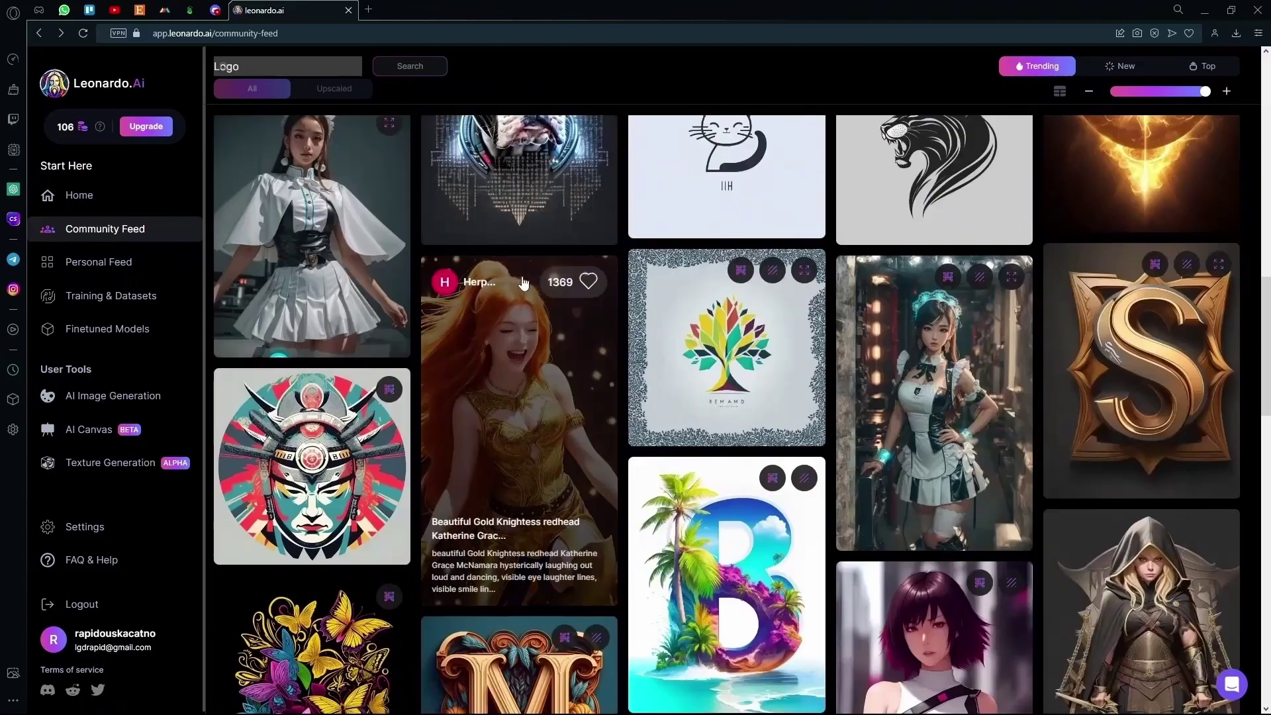
pyautogui.scroll(-10, 523, 283)
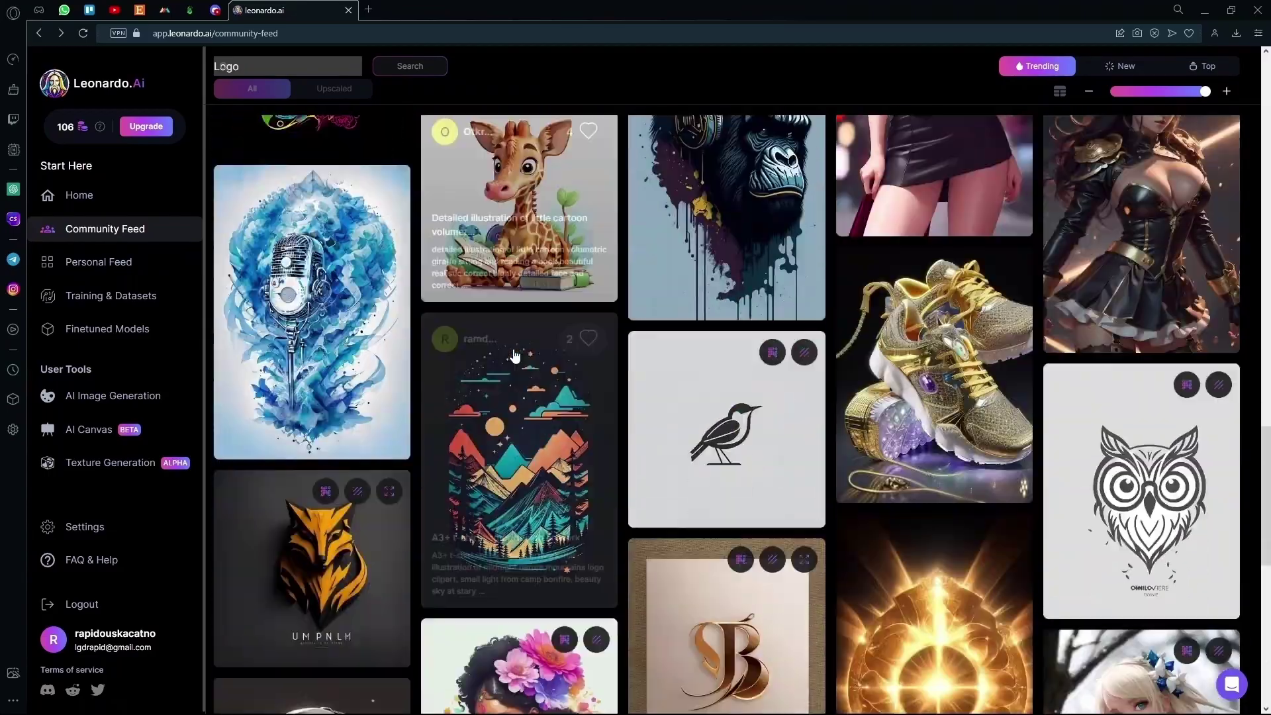
pyautogui.scroll(-2, 514, 356)
pyautogui.scroll(6, 492, 358)
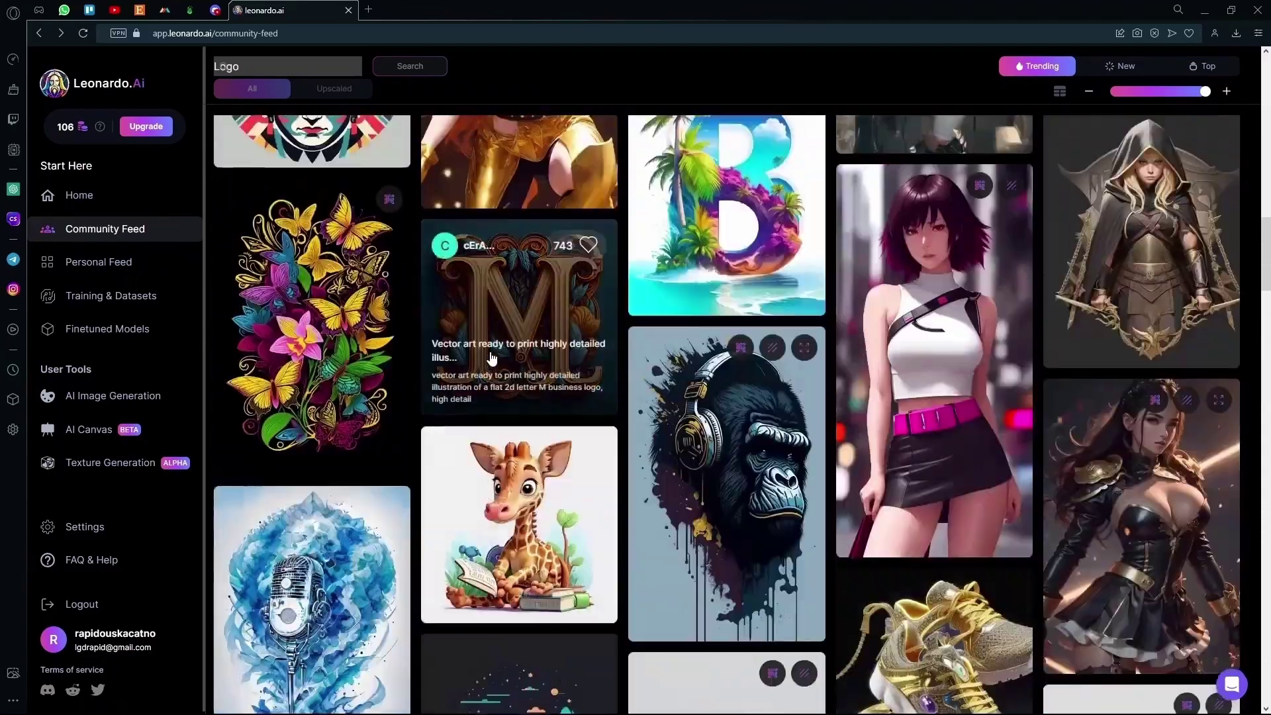
pyautogui.click(534, 319)
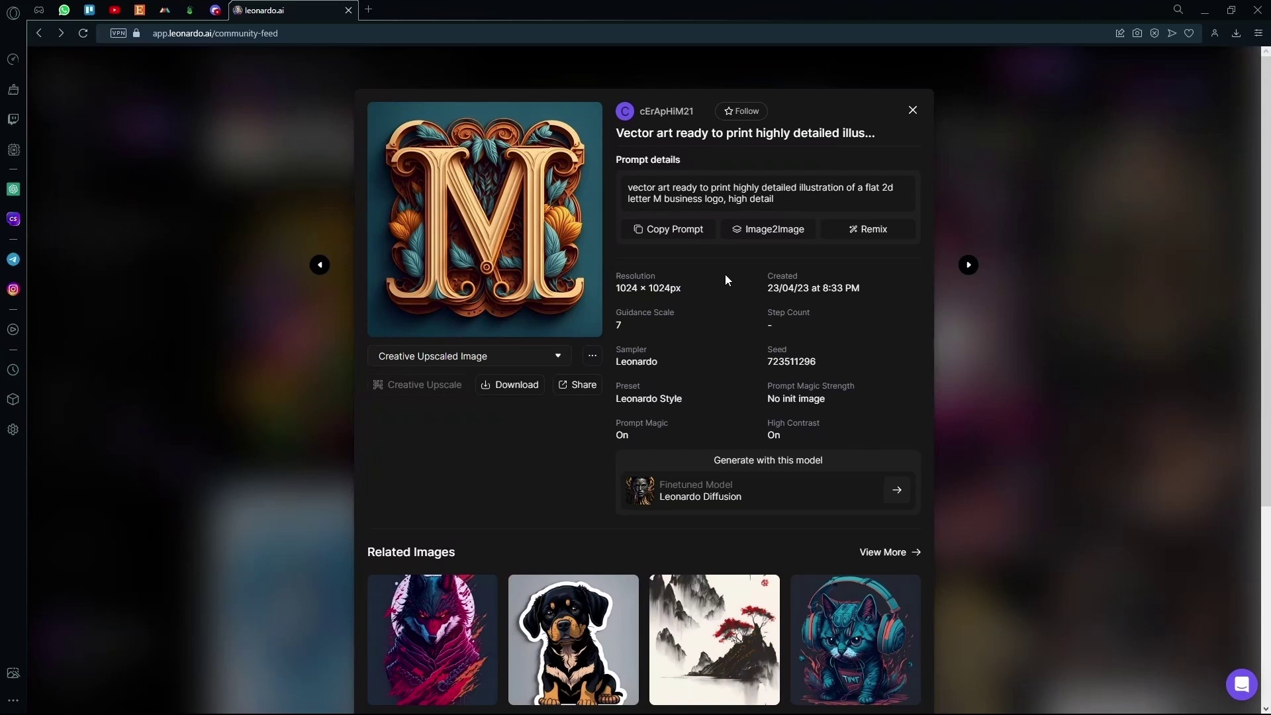
# Copy the letter M logo's prompt and close its details view.
pyautogui.click(703, 231)
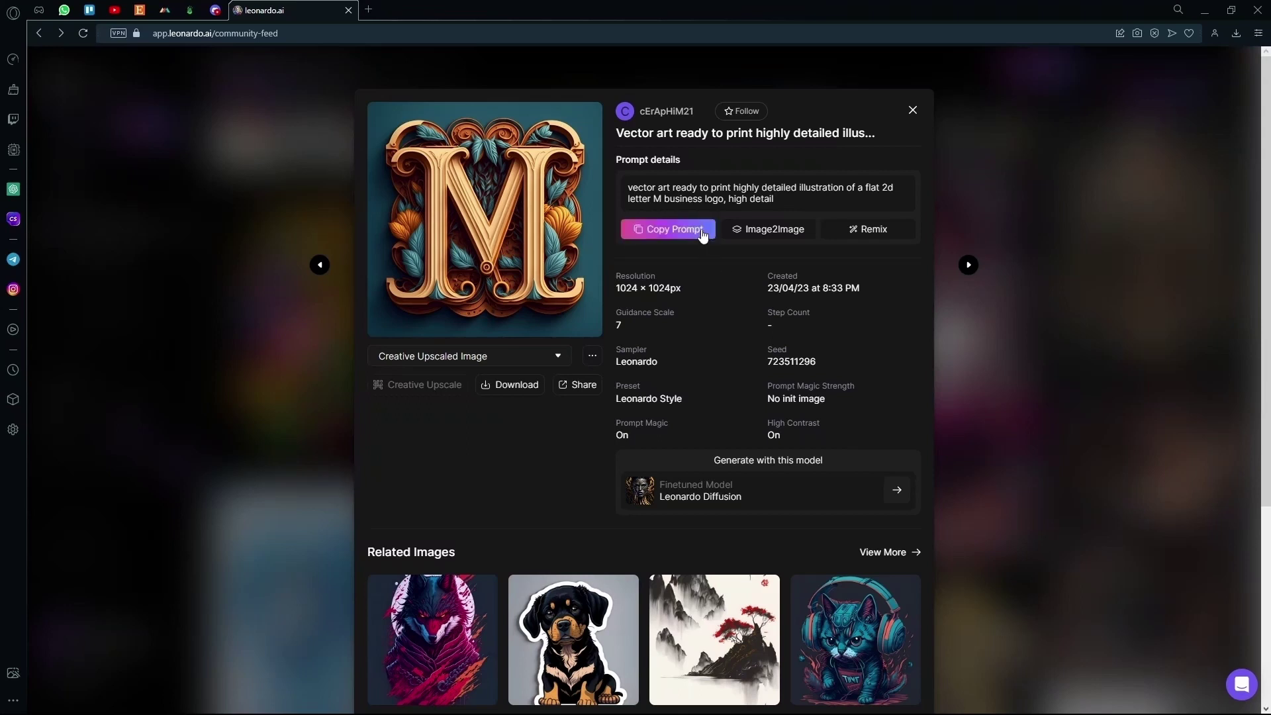
pyautogui.click(913, 110)
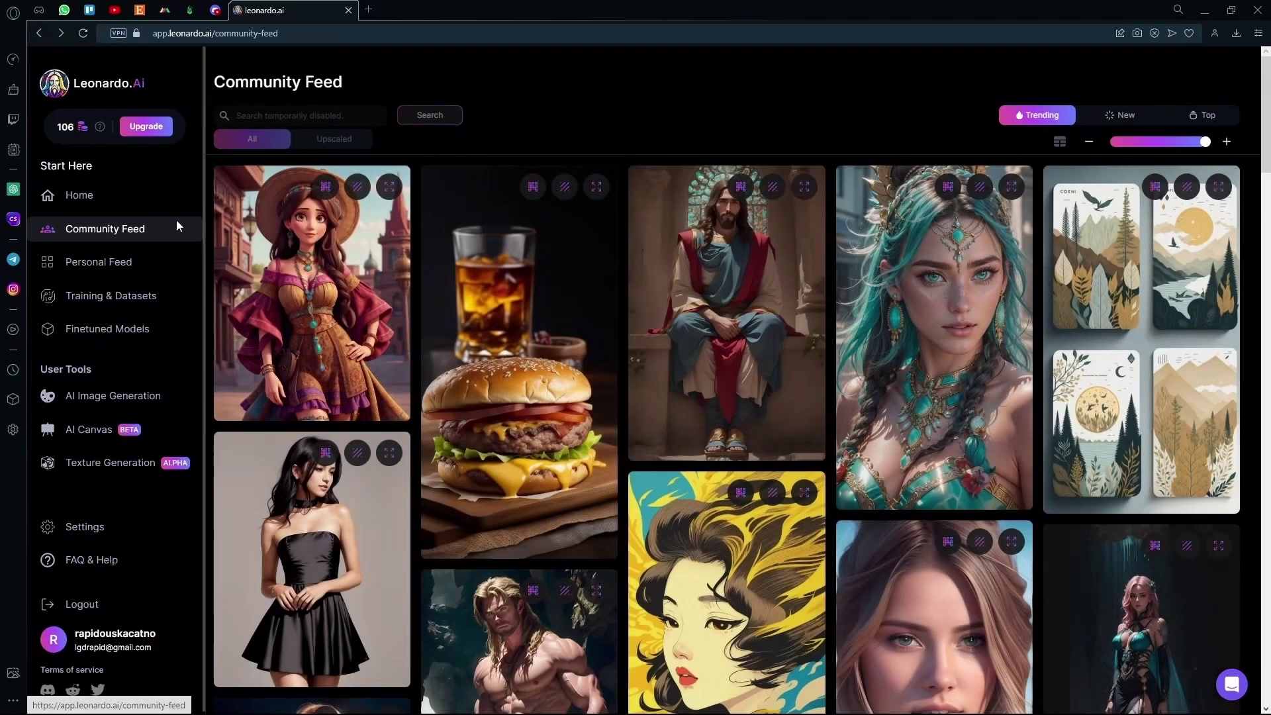
# Paste the copied letter M logo prompt into the AI Generation Tool's prompt box.
pyautogui.click(139, 395)
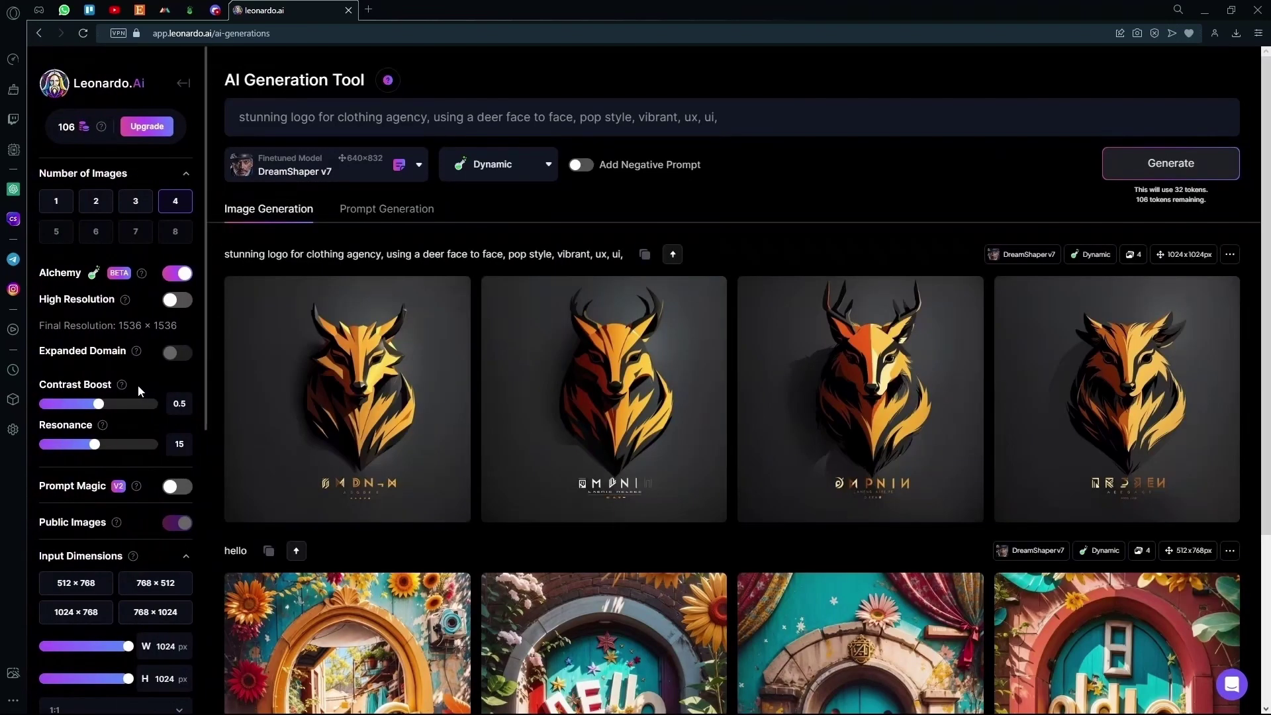
pyautogui.click(344, 116)
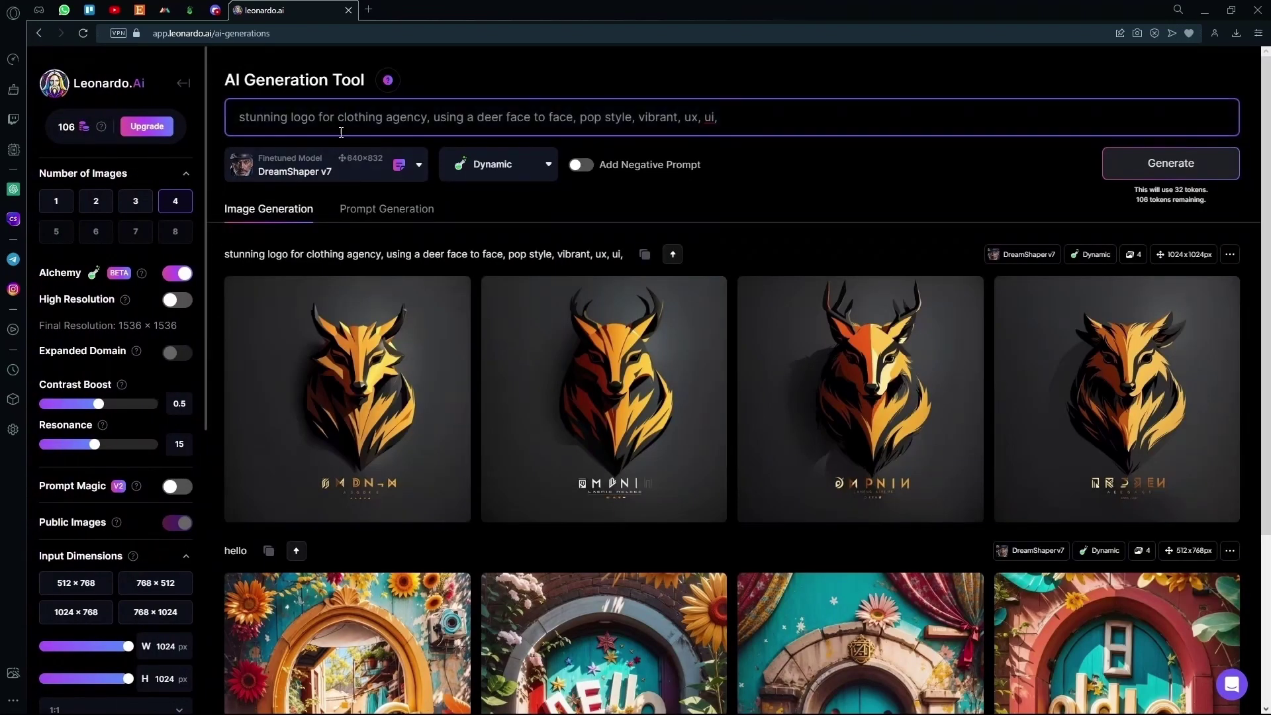
pyautogui.hotkey('ctrl', 'v')
pyautogui.moveTo(339, 136); pyautogui.dragTo(202, 96)
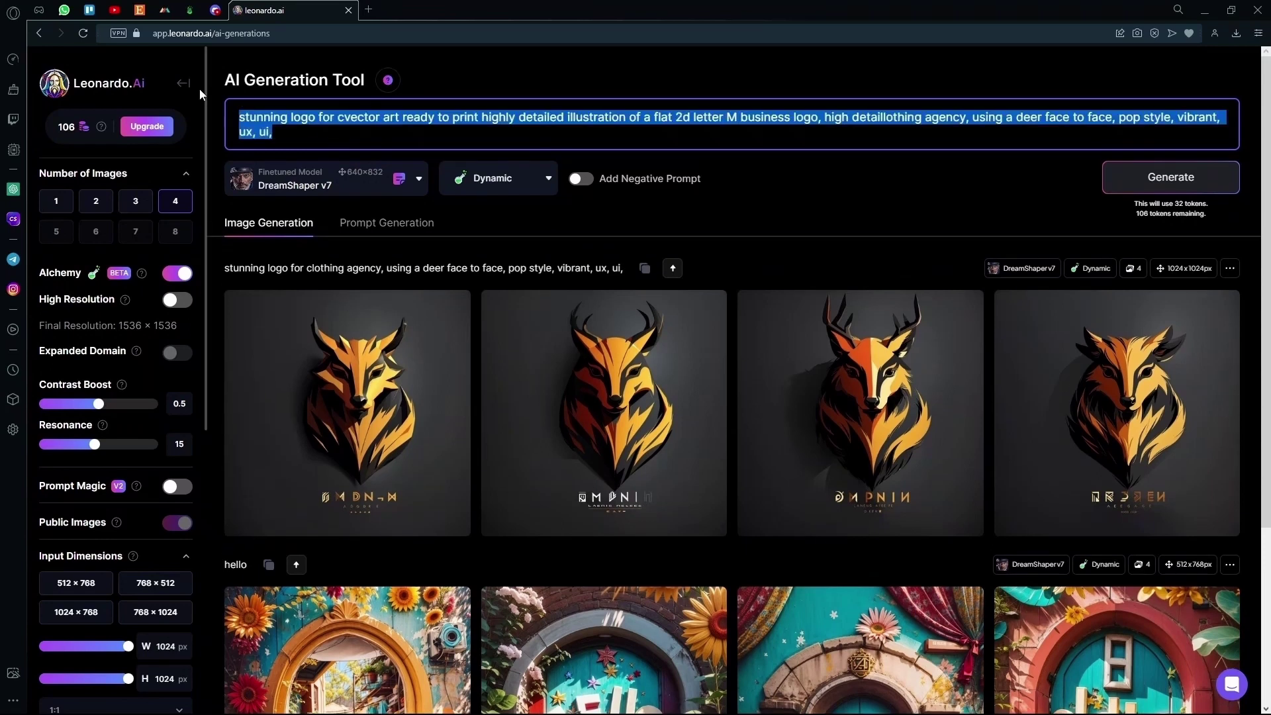
pyautogui.hotkey('ctrl', 'v')
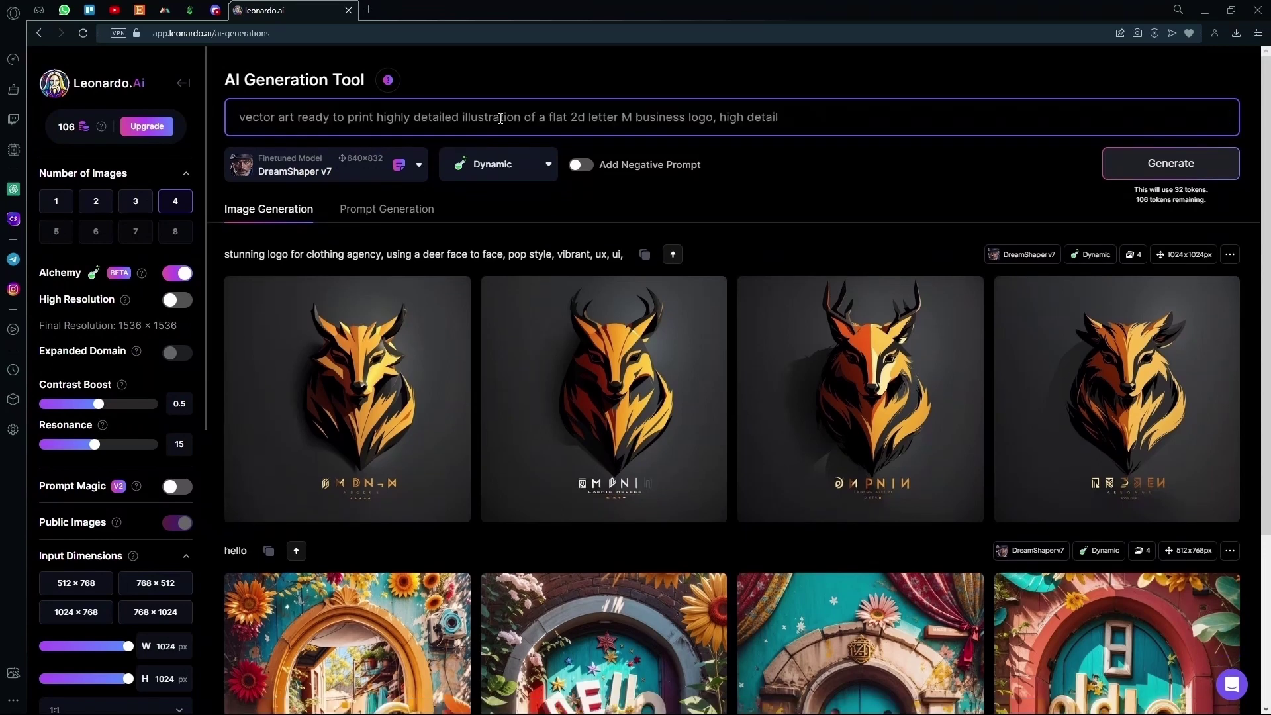
# Change M to H, 2d to 3d and vector to digital, then generate four logos.
pyautogui.doubleClick(625, 117)
pyautogui.write('H')
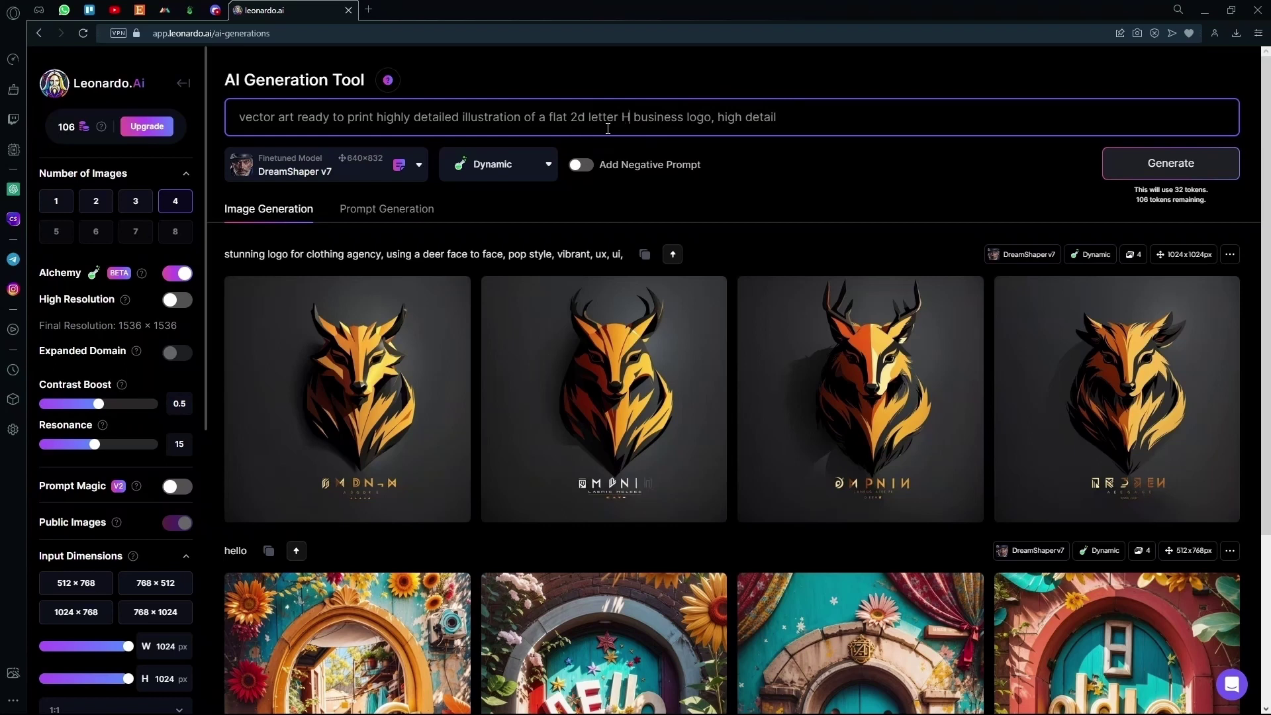
pyautogui.moveTo(569, 120); pyautogui.dragTo(581, 120)
pyautogui.write('3')
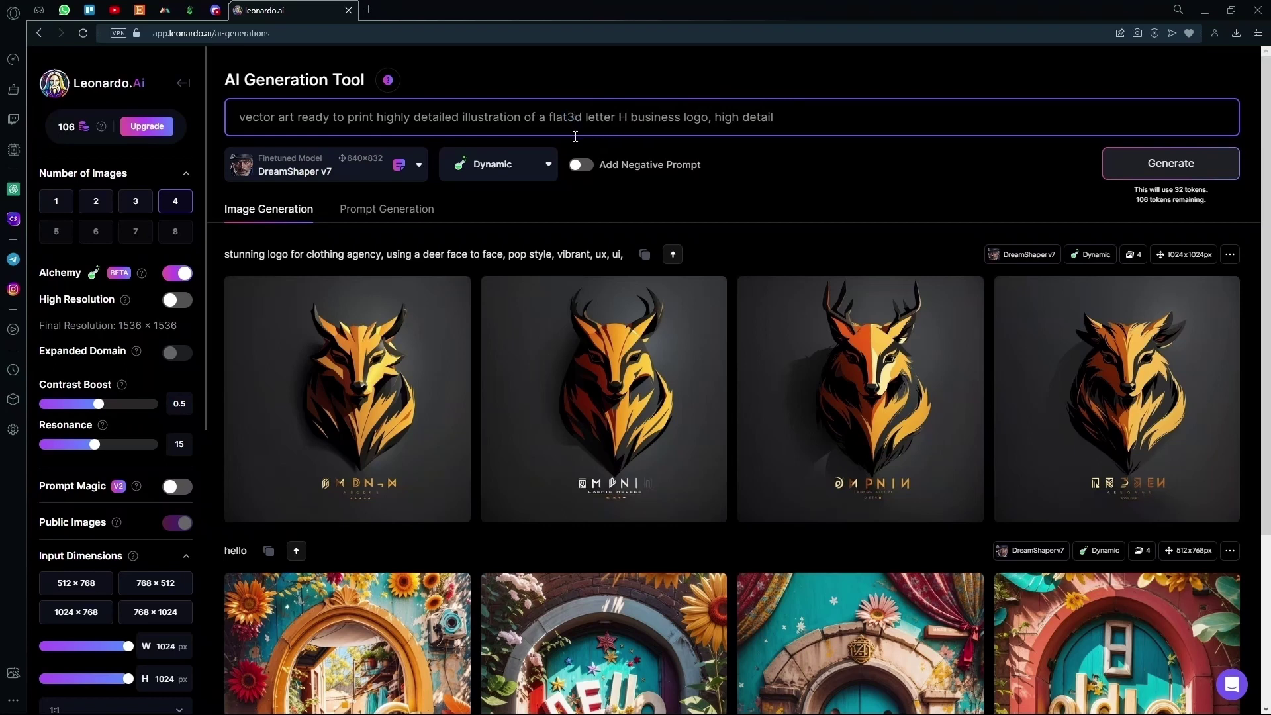
pyautogui.moveTo(274, 119); pyautogui.dragTo(212, 131)
pyautogui.write('dig')
pyautogui.press('BackSpace')
pyautogui.press('BackSpace')
pyautogui.press('BackSpace')
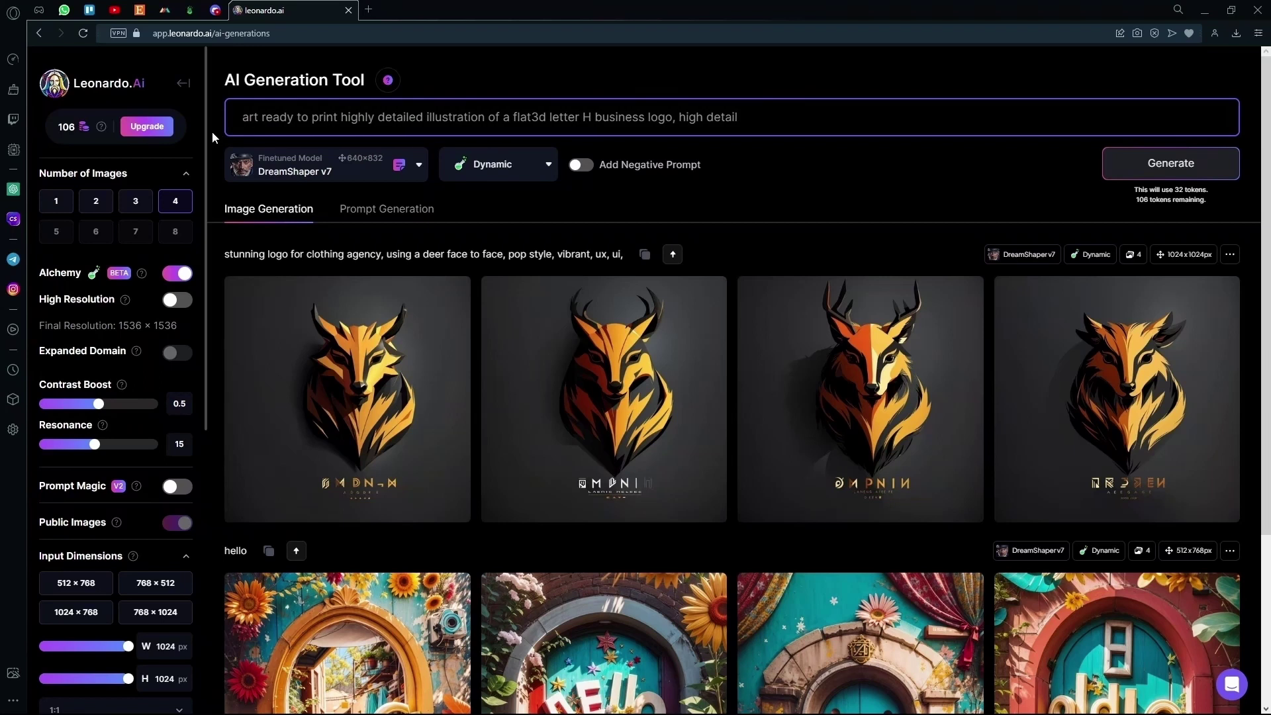
pyautogui.write('digital')
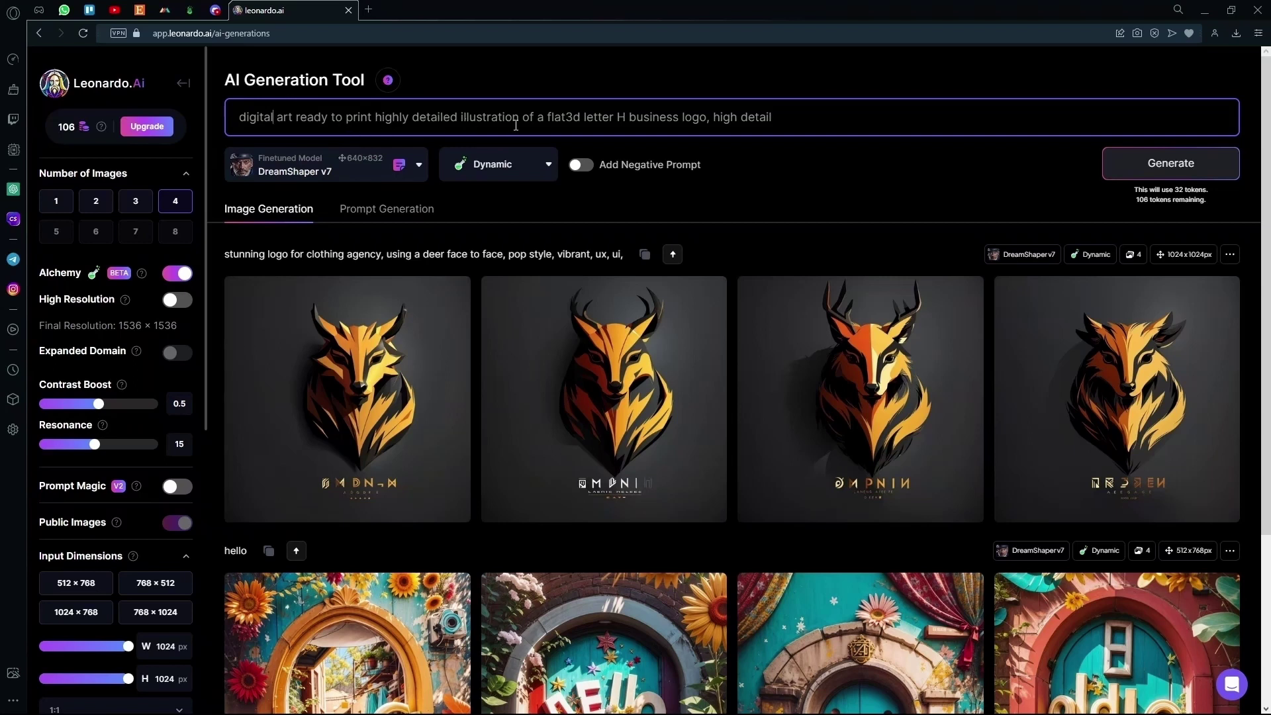
pyautogui.click(566, 122)
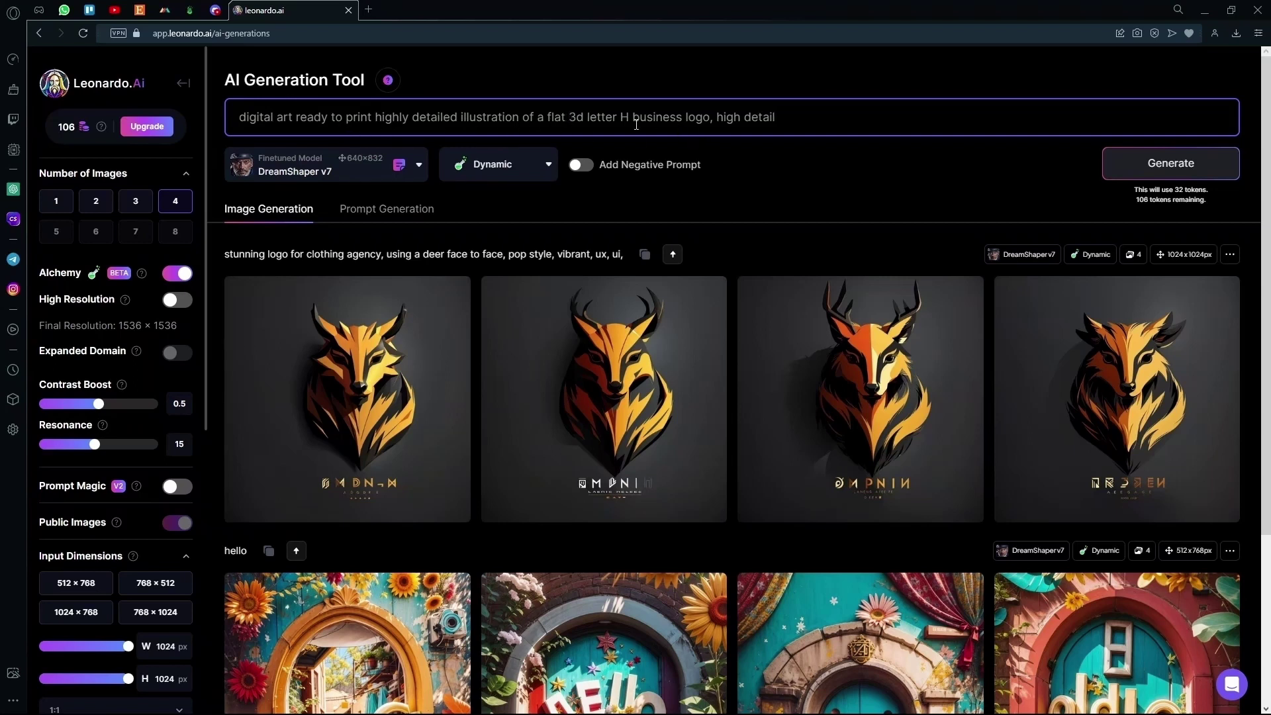
pyautogui.scroll(-1, 636, 124)
pyautogui.scroll(1, 673, 123)
pyautogui.click(1122, 167)
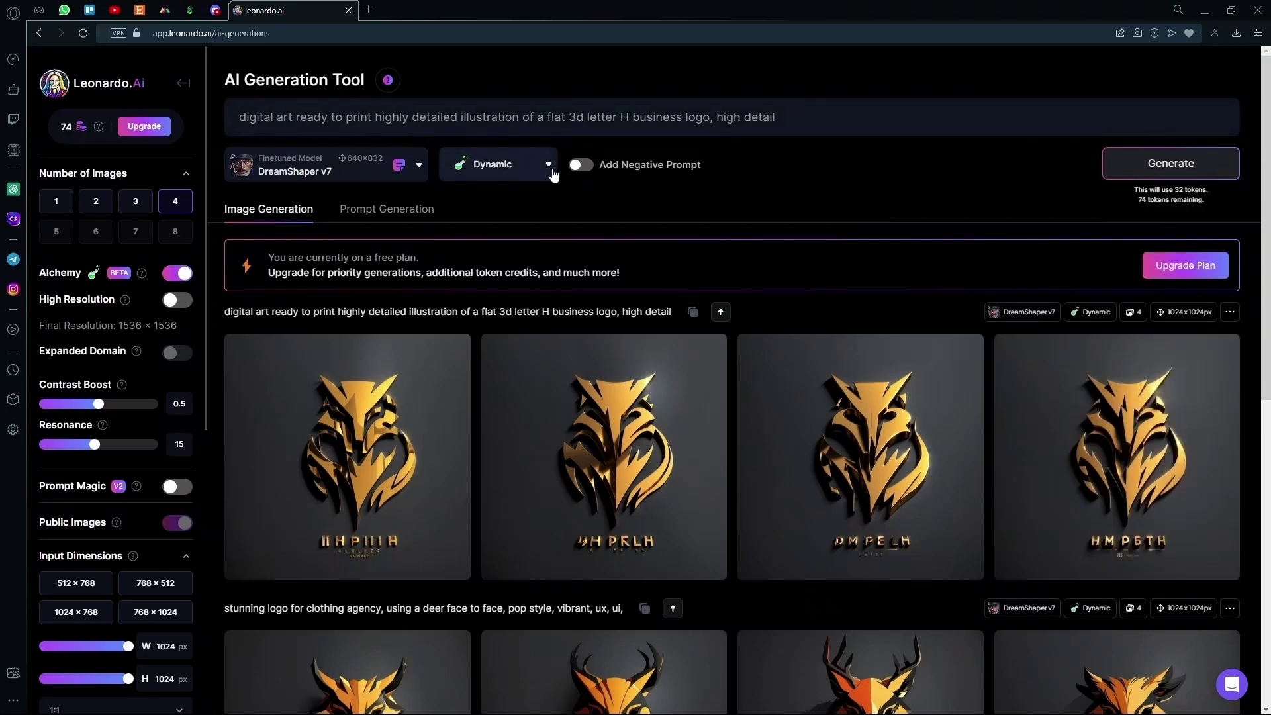
# Switch from Image to Image to Image Prompt mode and generate four more H logos.
pyautogui.scroll(-6, 103, 289)
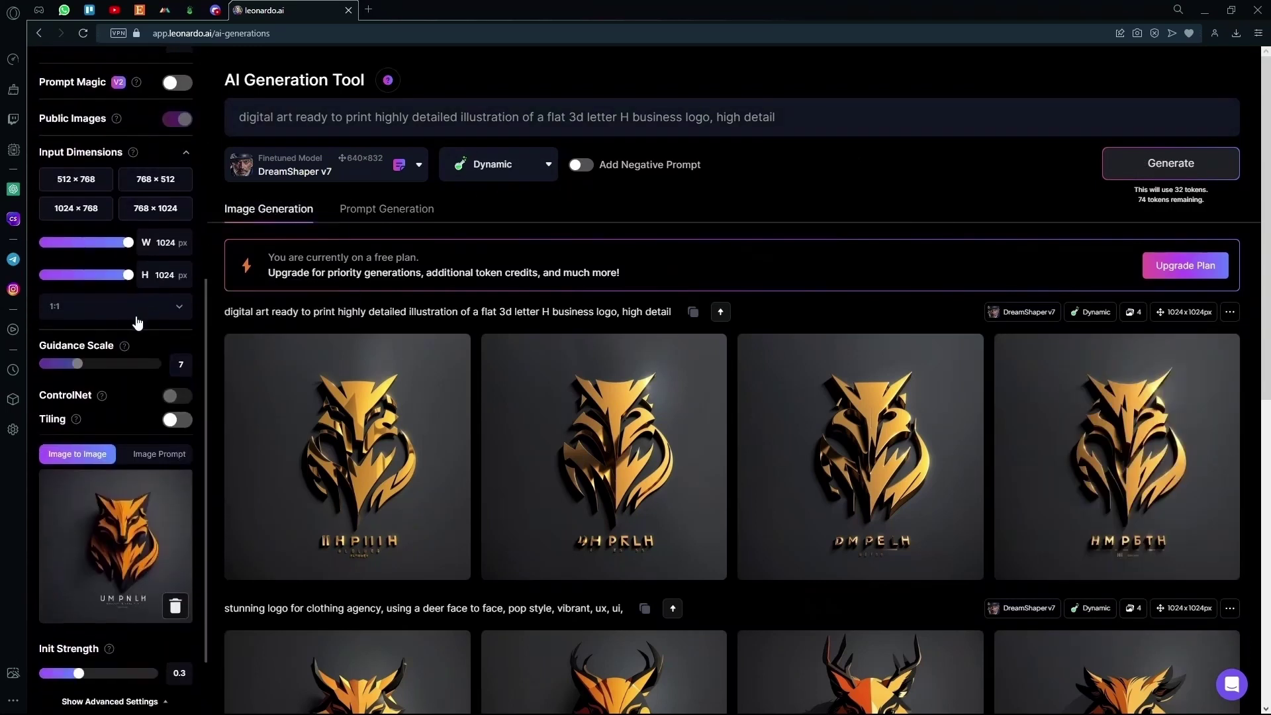
pyautogui.scroll(-1, 56, 436)
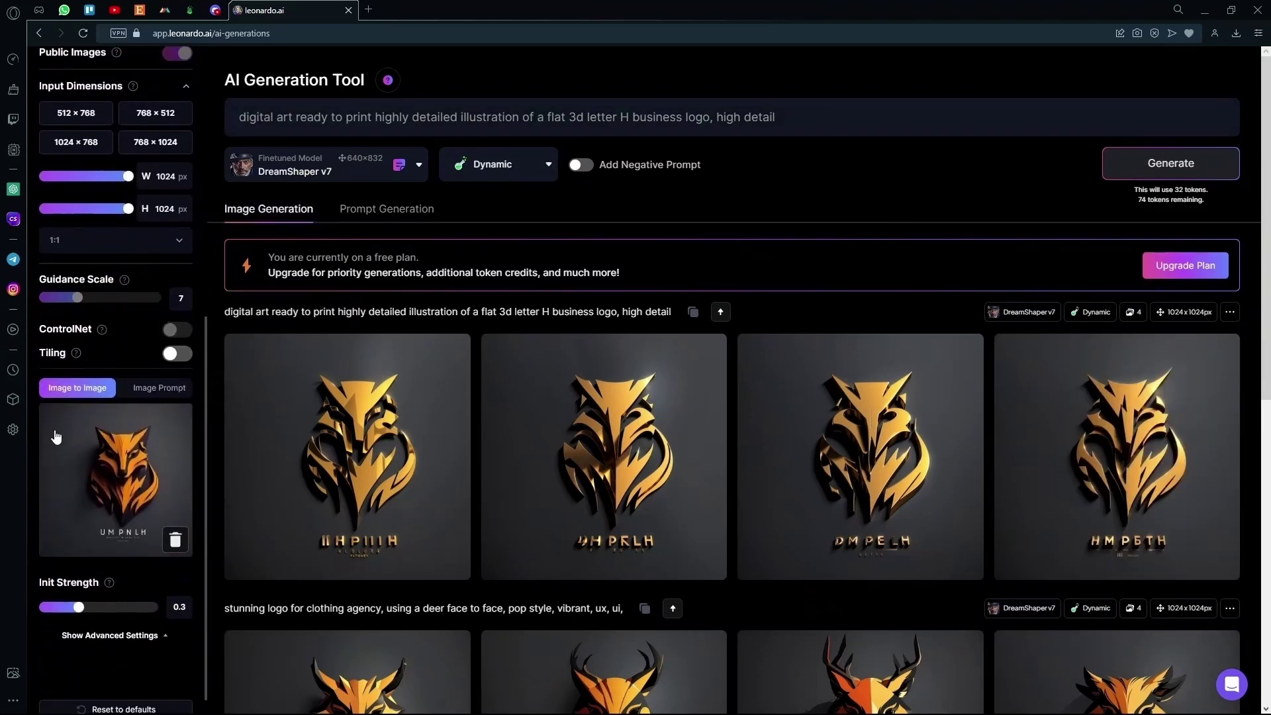
pyautogui.click(142, 394)
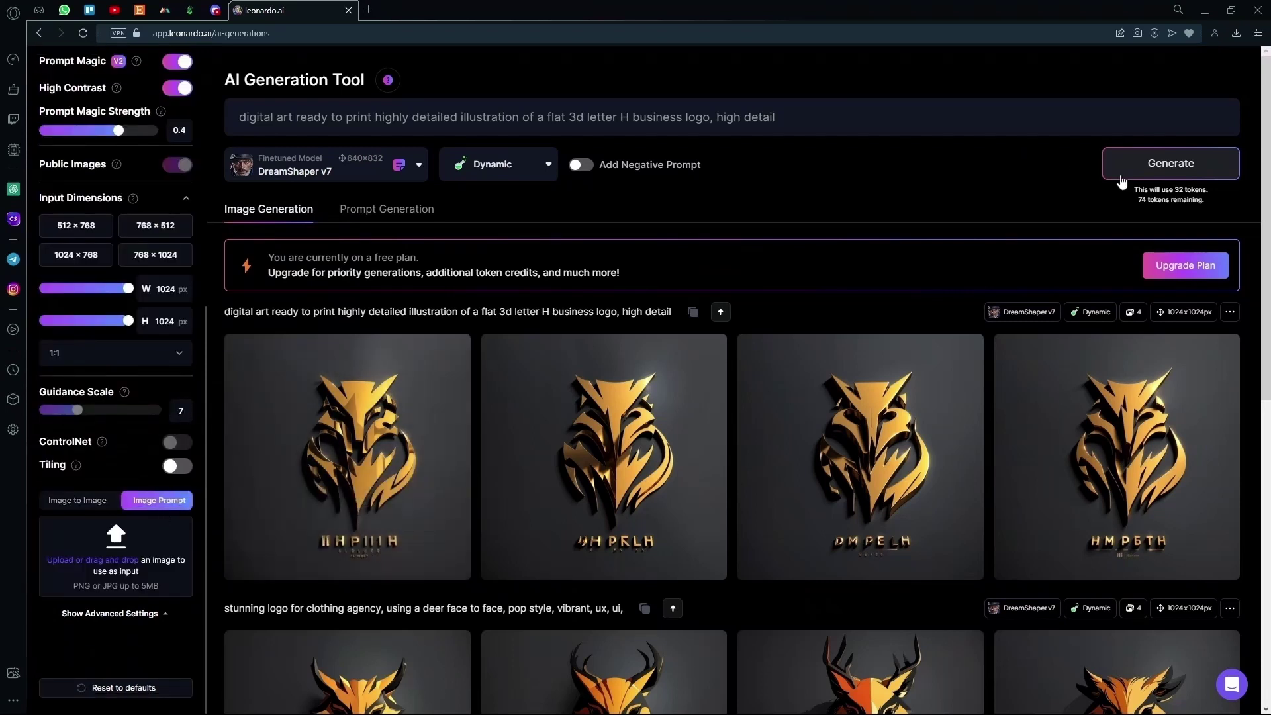
pyautogui.click(1130, 175)
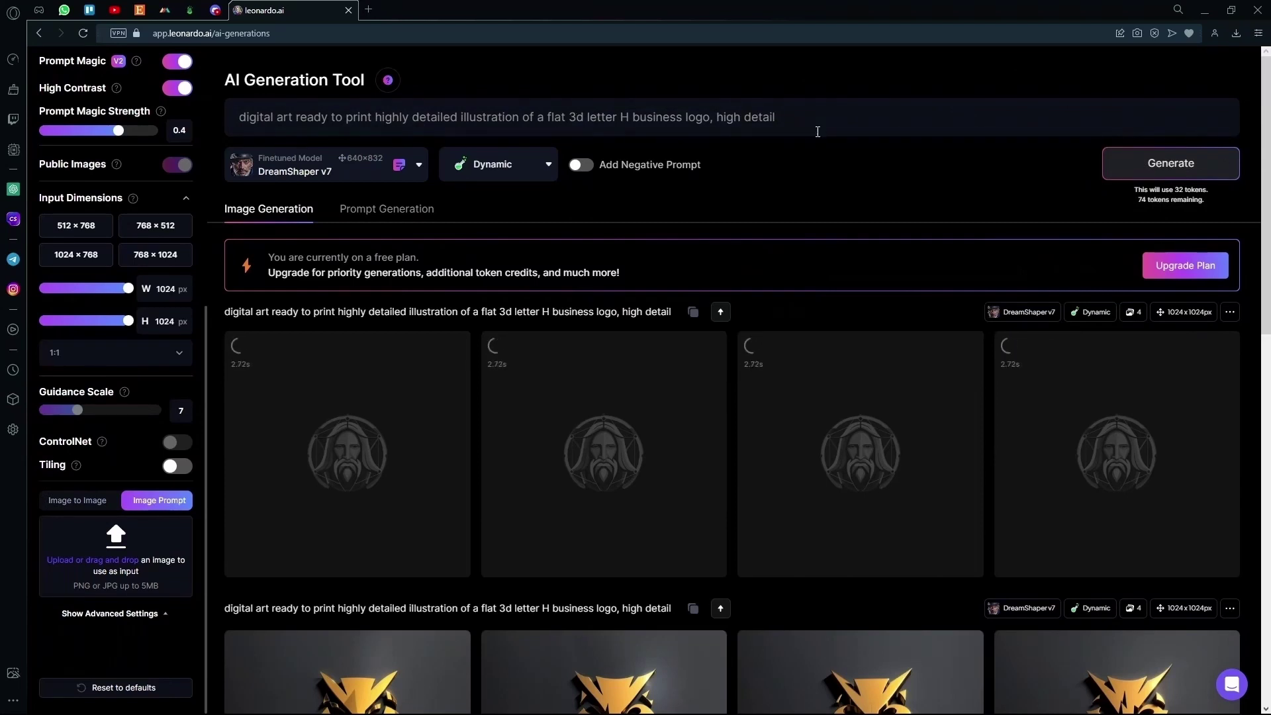
# Append 'white background' after 'high detail' at the end of the prompt.
pyautogui.click(817, 132)
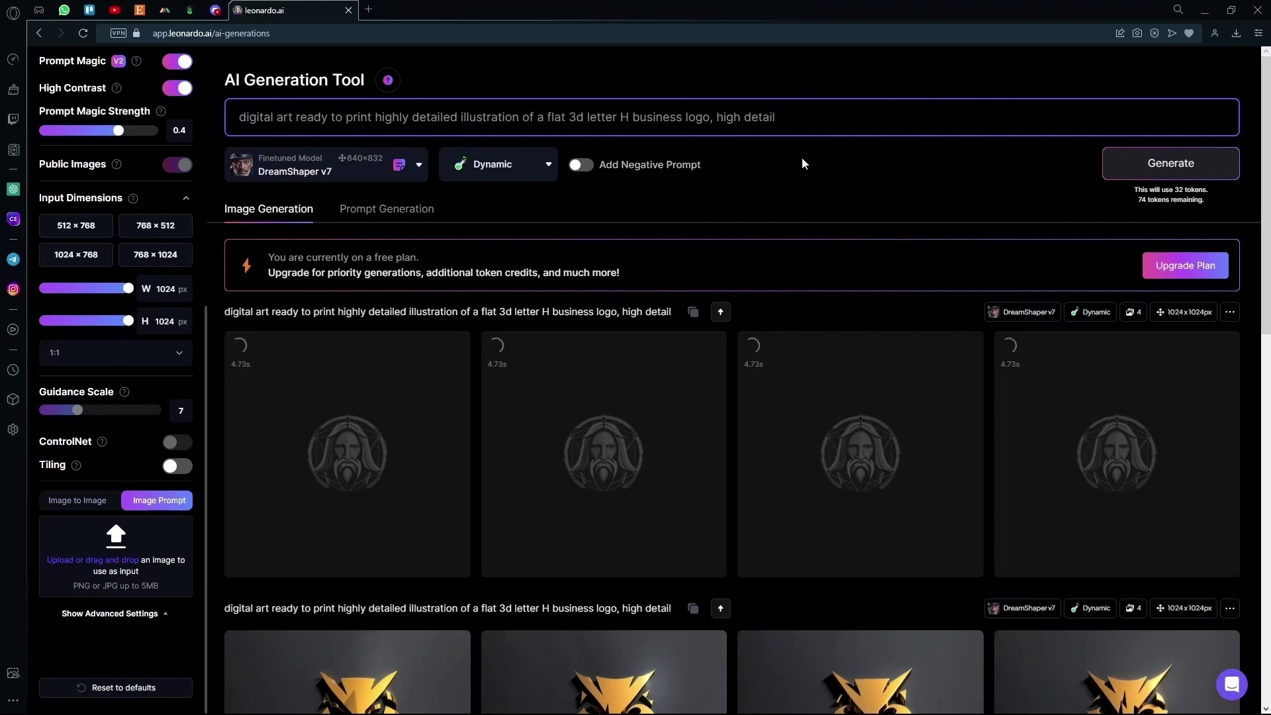
pyautogui.write('white background')
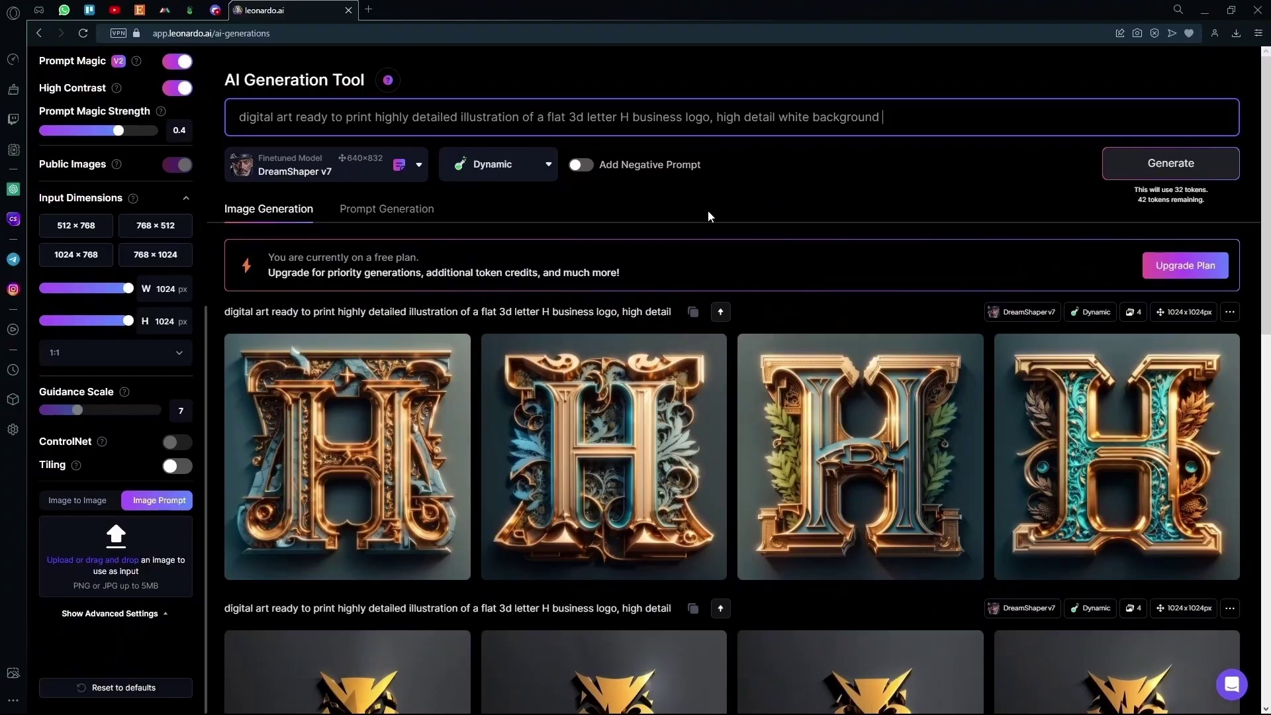
# Review the ornate H results and append 'amethyst and gold theme' to the prompt.
pyautogui.scroll(6, 172, 365)
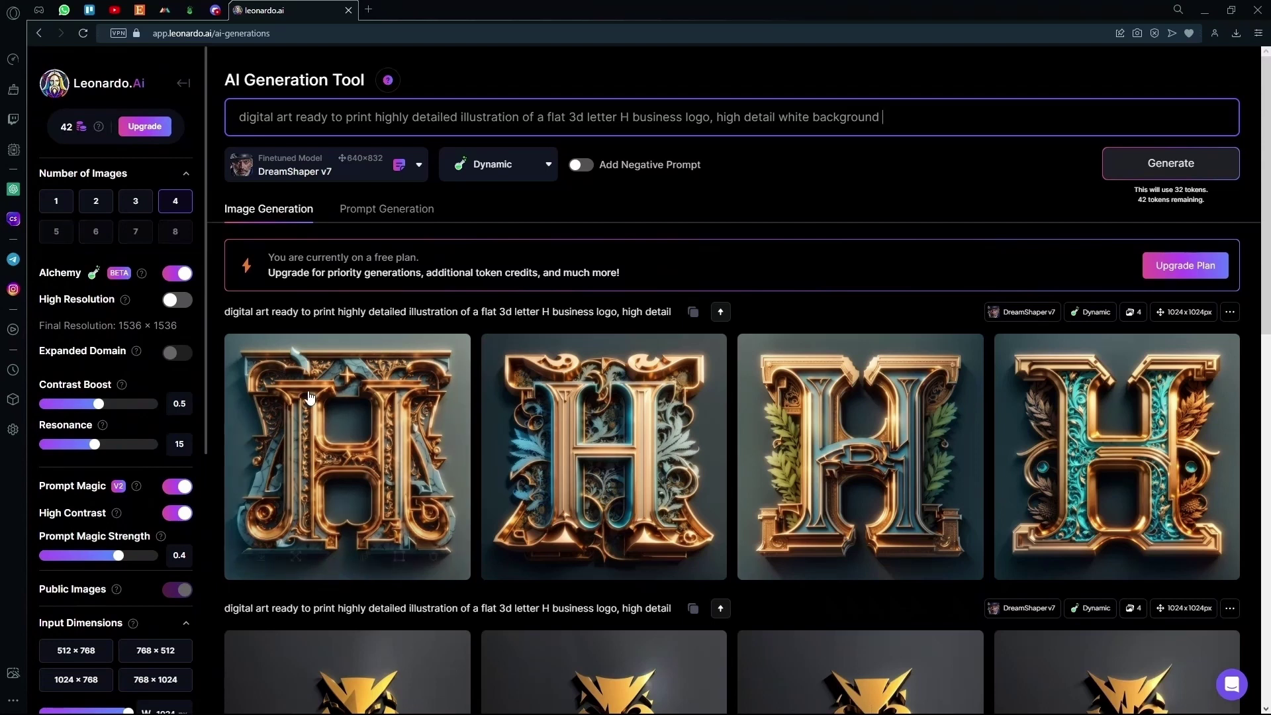
pyautogui.scroll(-2, 335, 404)
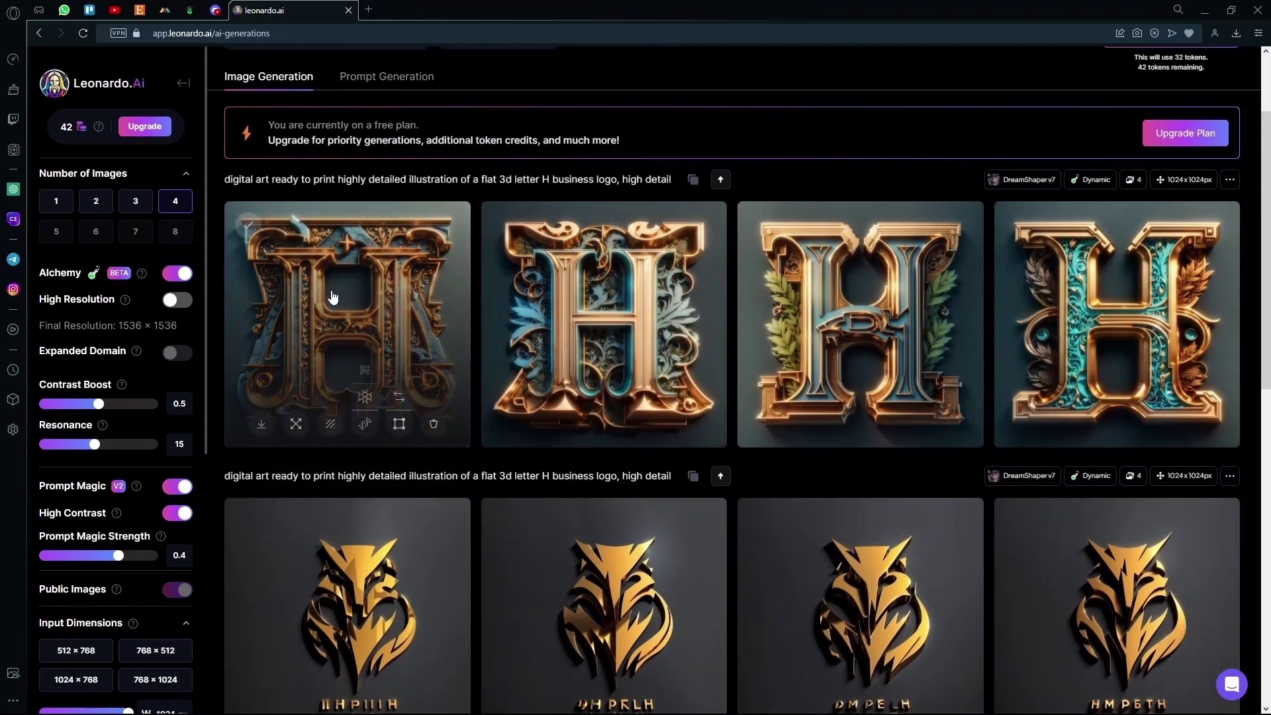
pyautogui.scroll(2, 568, 287)
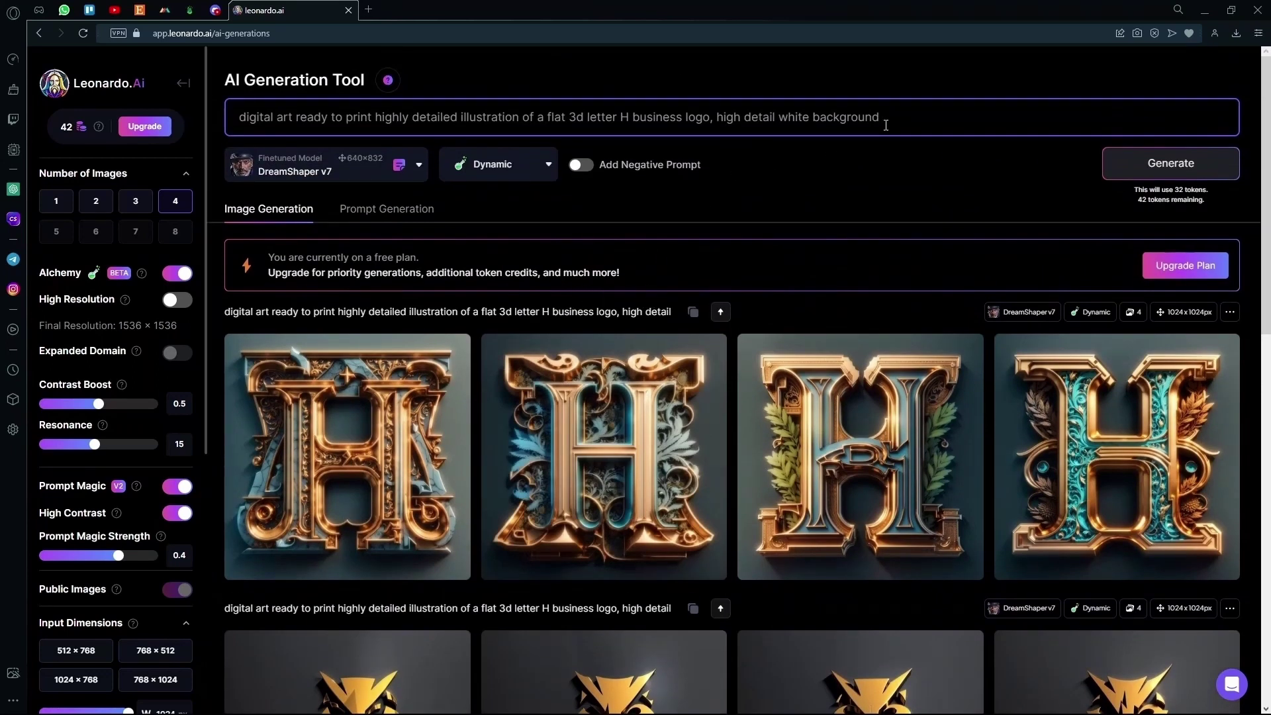
pyautogui.write('amethyst and gold theme')
# Generate the amethyst and gold H logos, leaving DreamShaper v7 and Leonardo Style selected.
pyautogui.click(1119, 165)
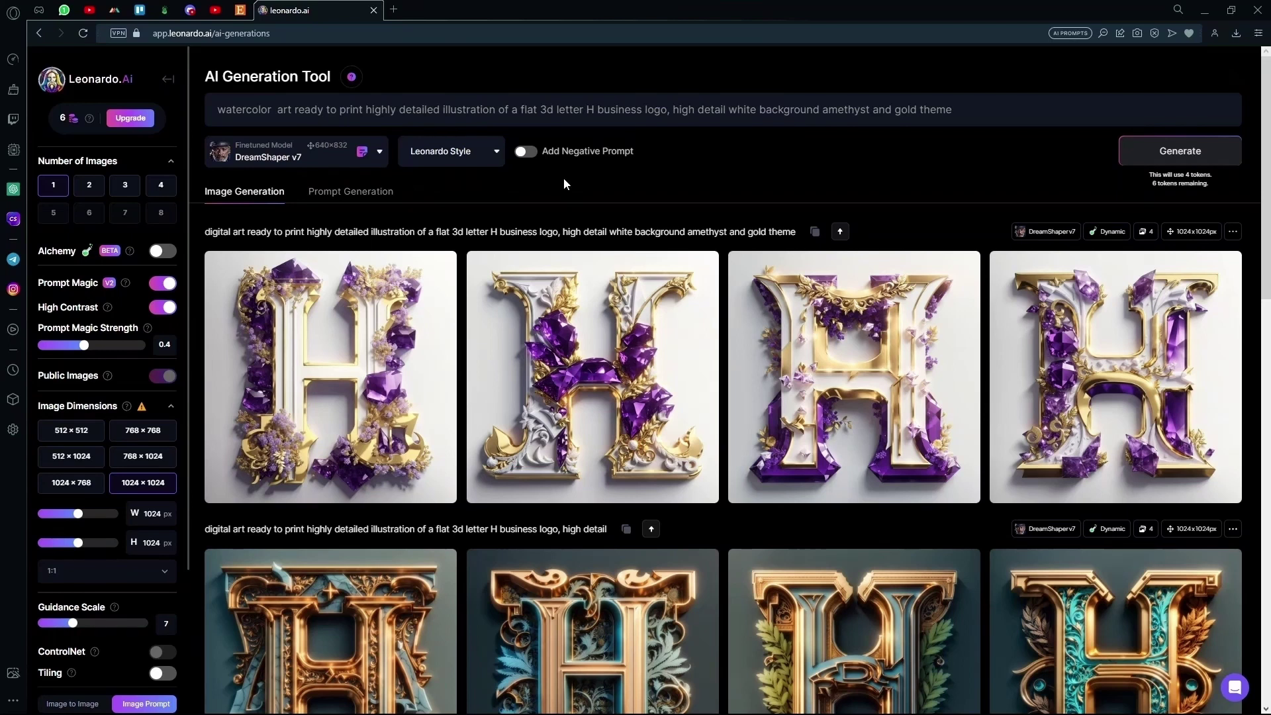
pyautogui.click(380, 152)
pyautogui.click(383, 155)
pyautogui.click(431, 152)
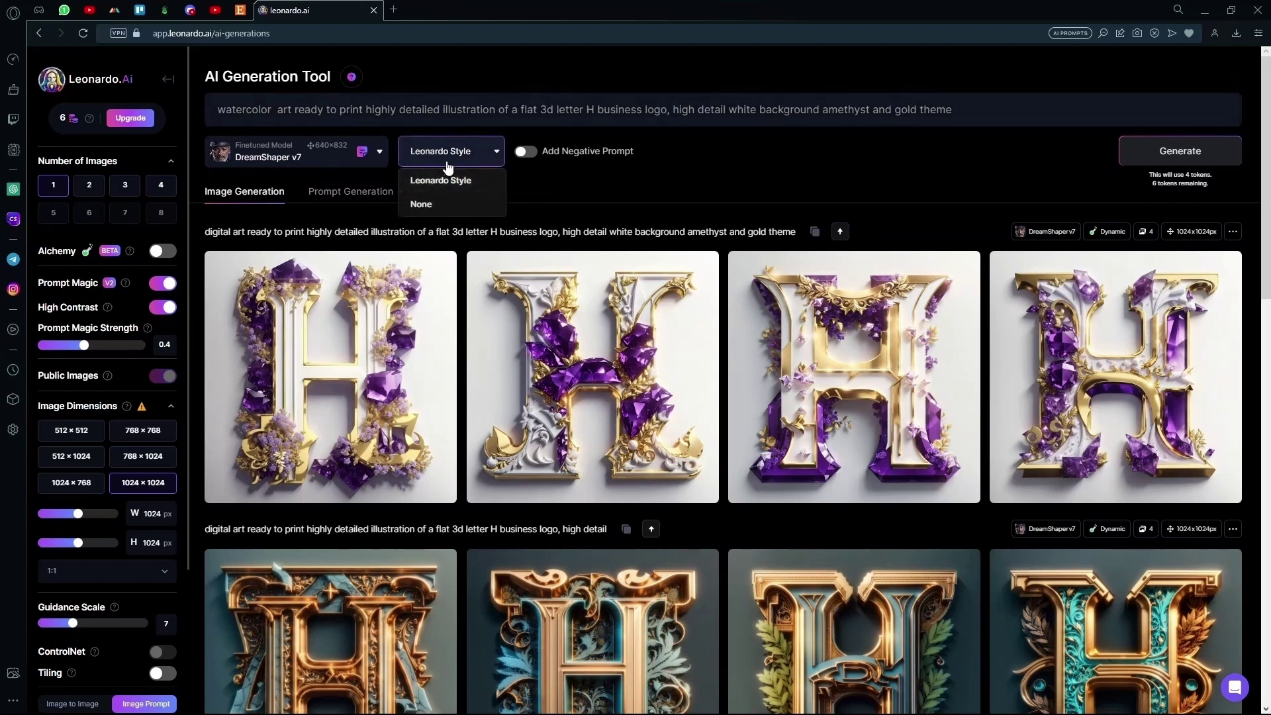
pyautogui.click(448, 167)
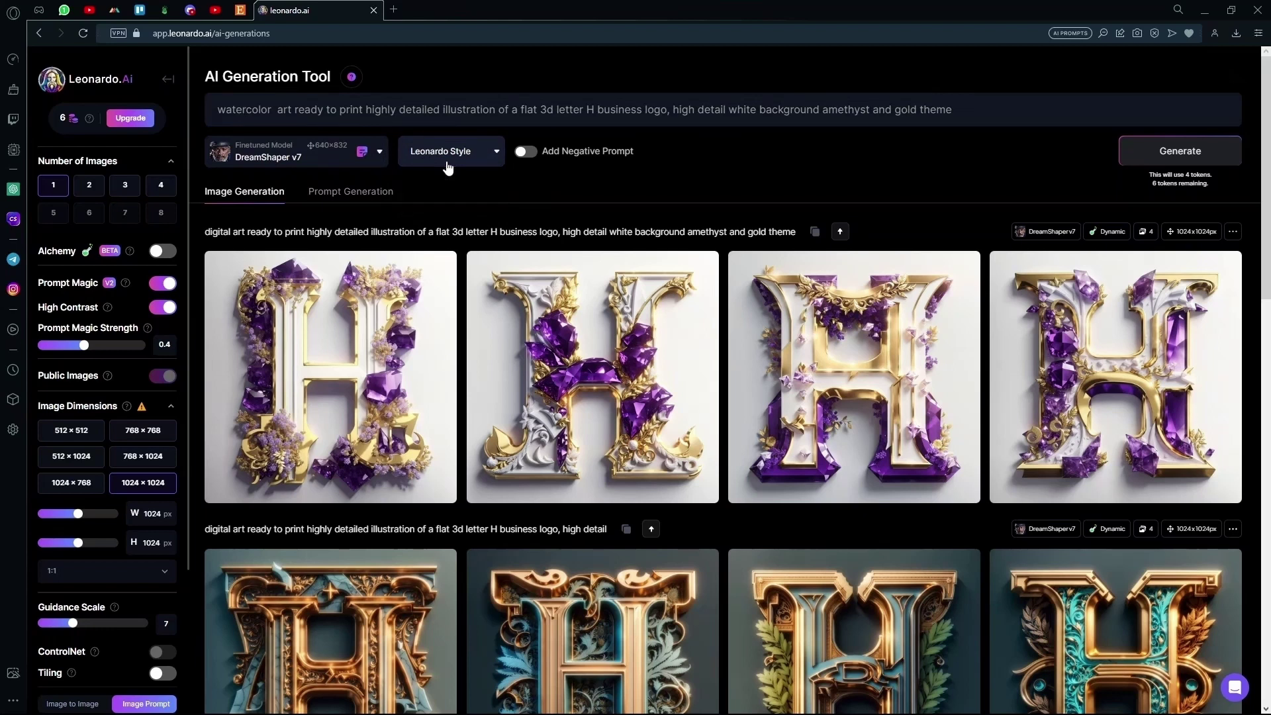